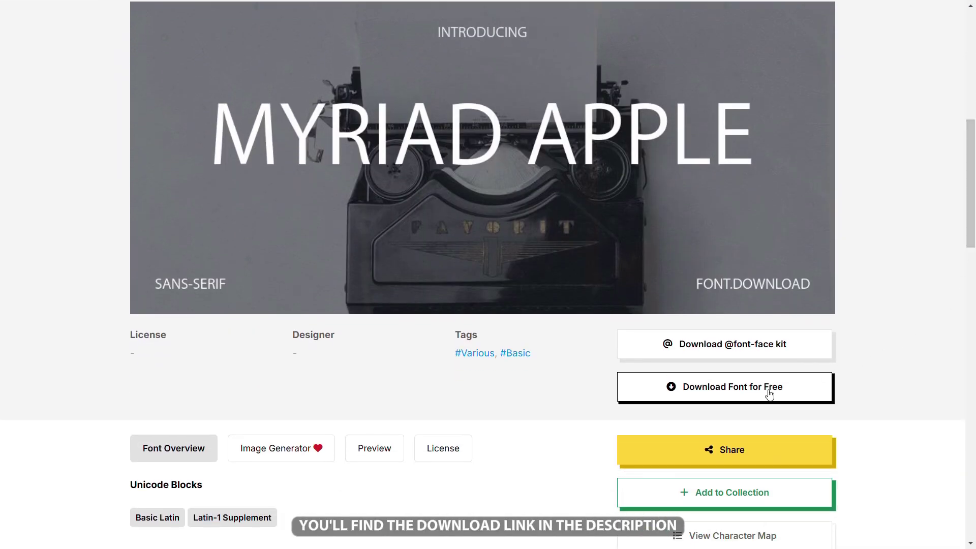
# Step: Download the myriad-apple zip, extract it, and install the Myriad Apple font
pyautogui.click(770, 394)
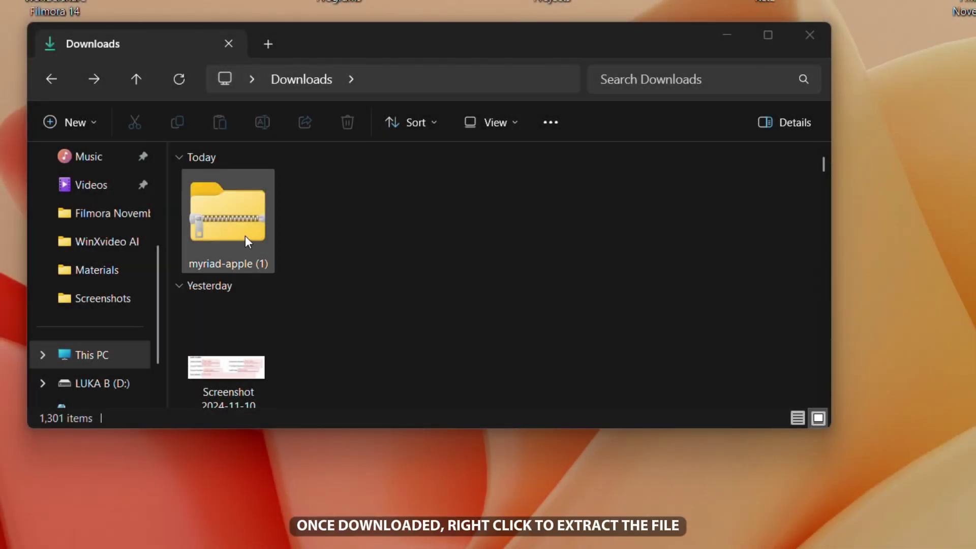
pyautogui.rightClick(244, 236)
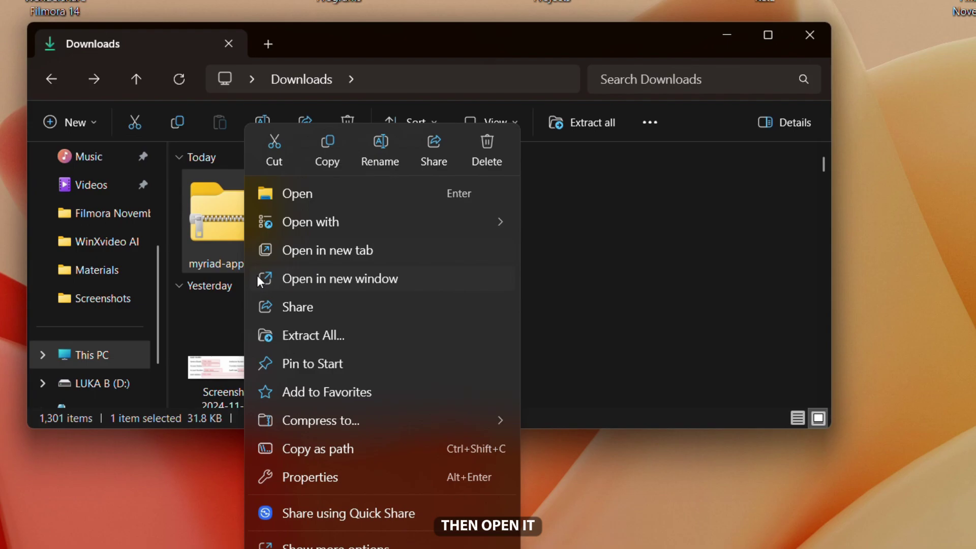
pyautogui.click(274, 335)
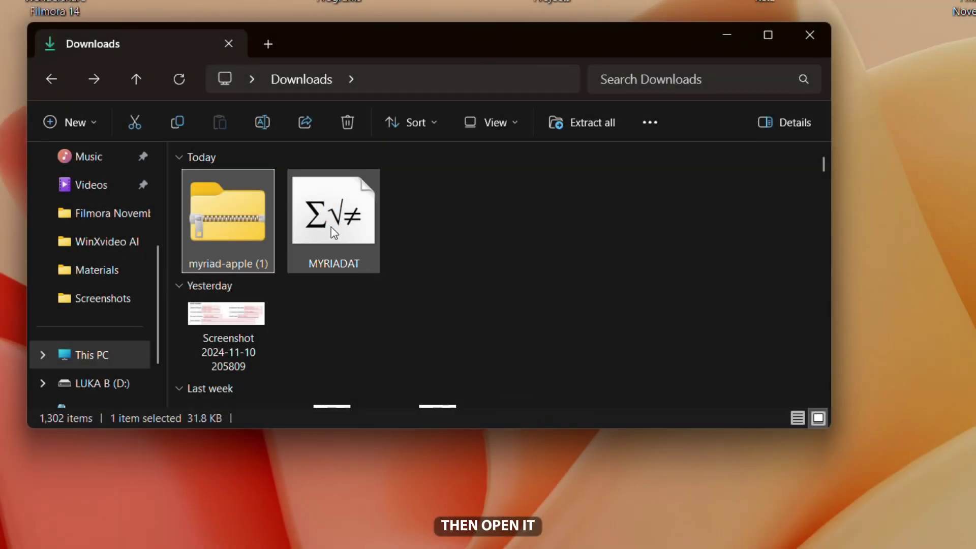
pyautogui.doubleClick(331, 226)
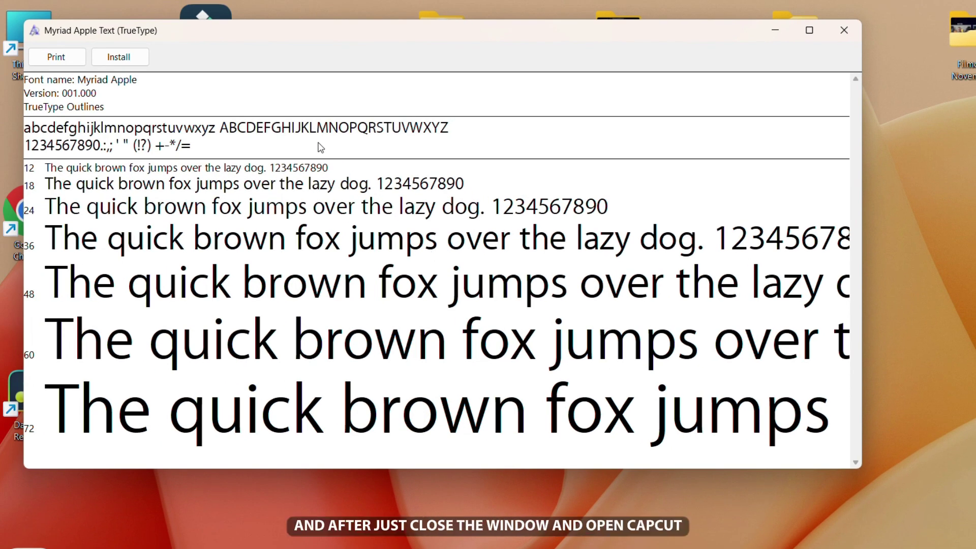
pyautogui.click(121, 57)
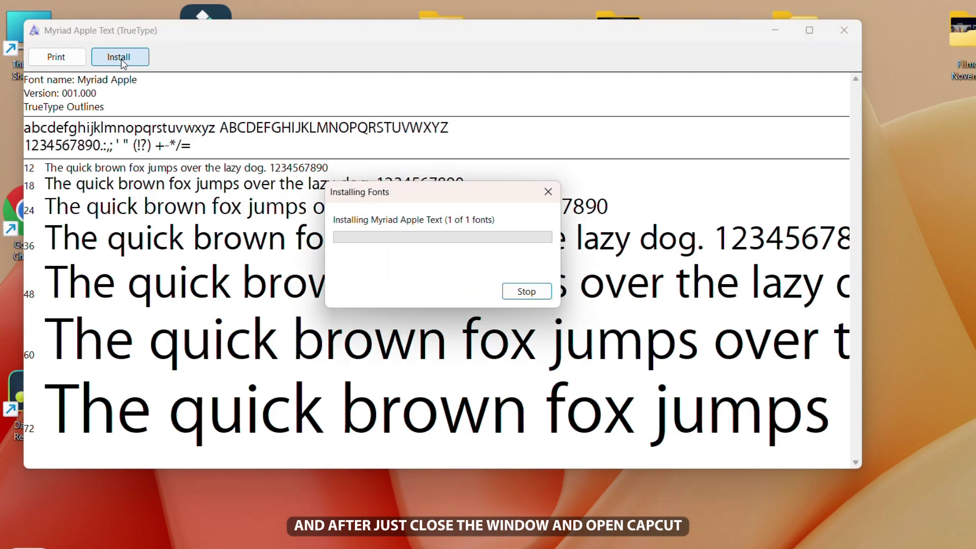
pyautogui.click(844, 30)
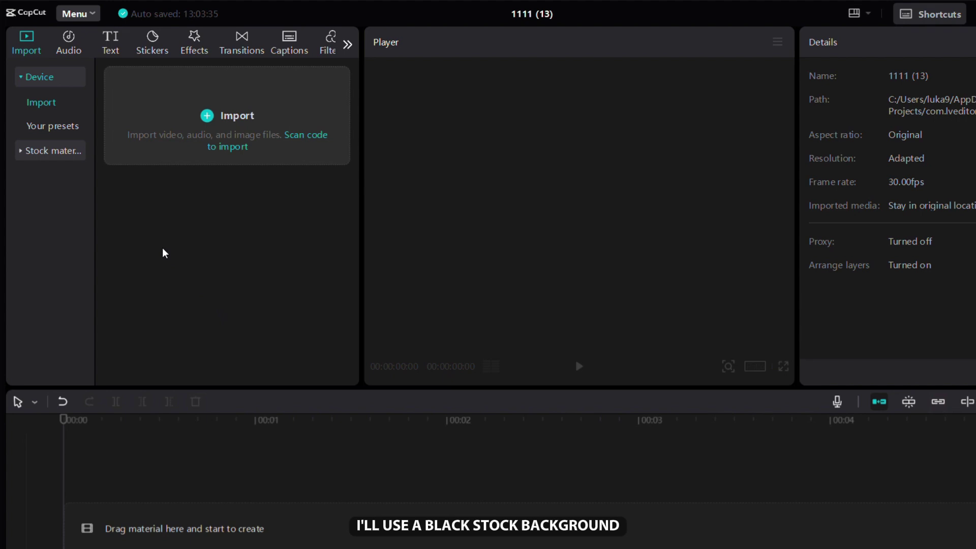
# Step: Add the black stock background clip to the timeline
pyautogui.click(68, 152)
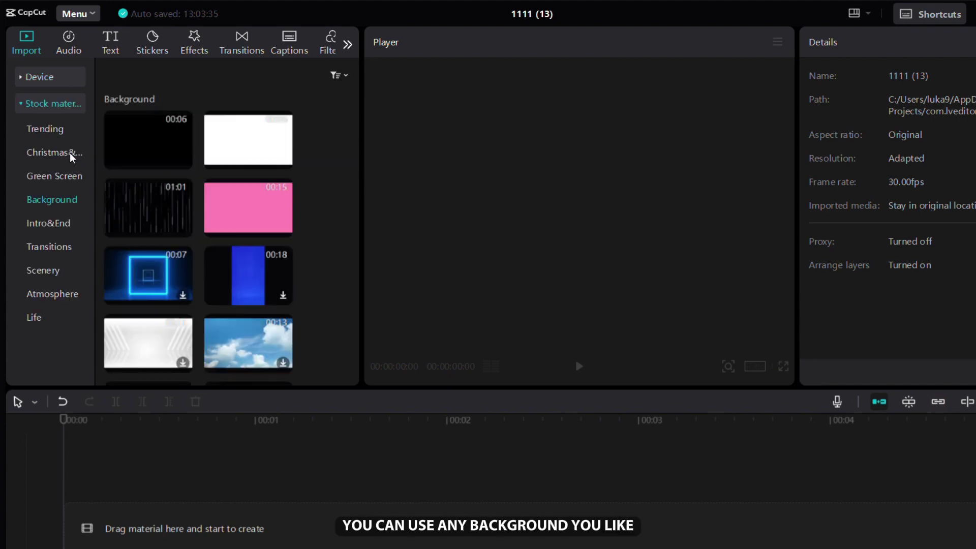
pyautogui.moveTo(153, 148); pyautogui.dragTo(113, 523)
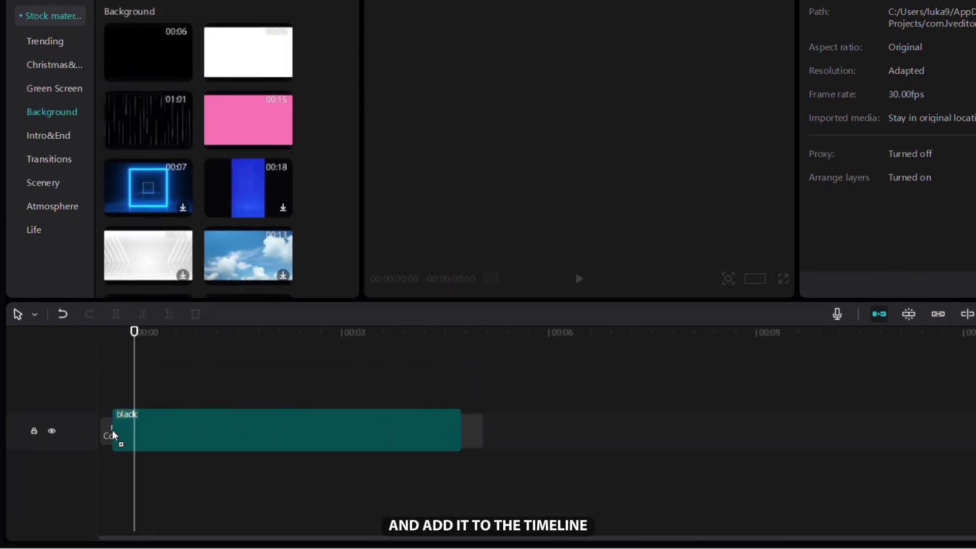
pyautogui.moveTo(113, 436); pyautogui.dragTo(116, 437)
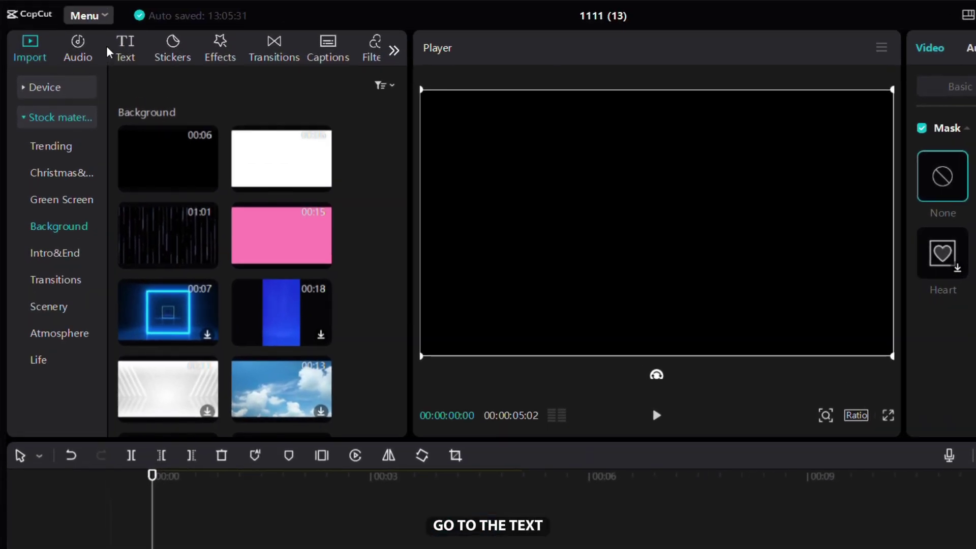
# Step: Add a Default text clip and trim it and the background to about four seconds
pyautogui.click(112, 49)
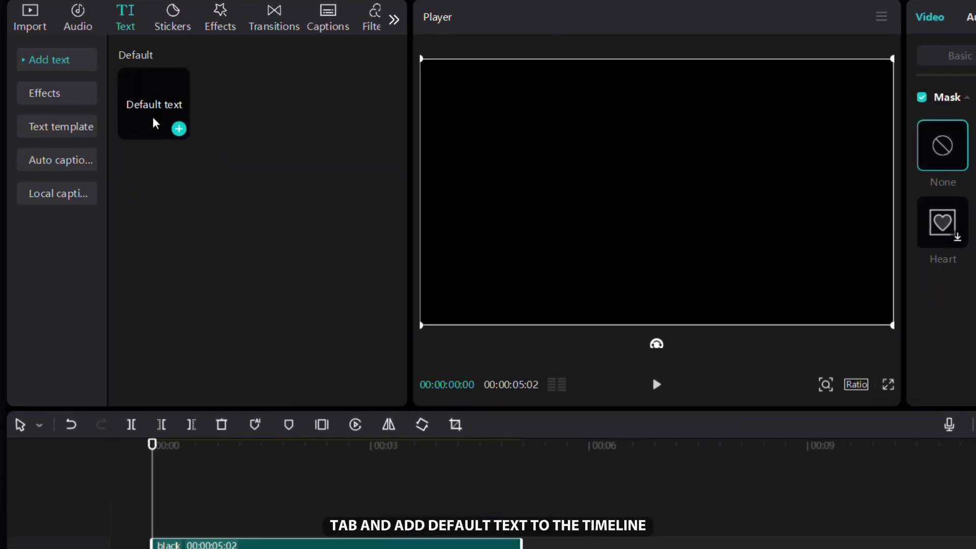
pyautogui.moveTo(152, 150); pyautogui.dragTo(166, 548)
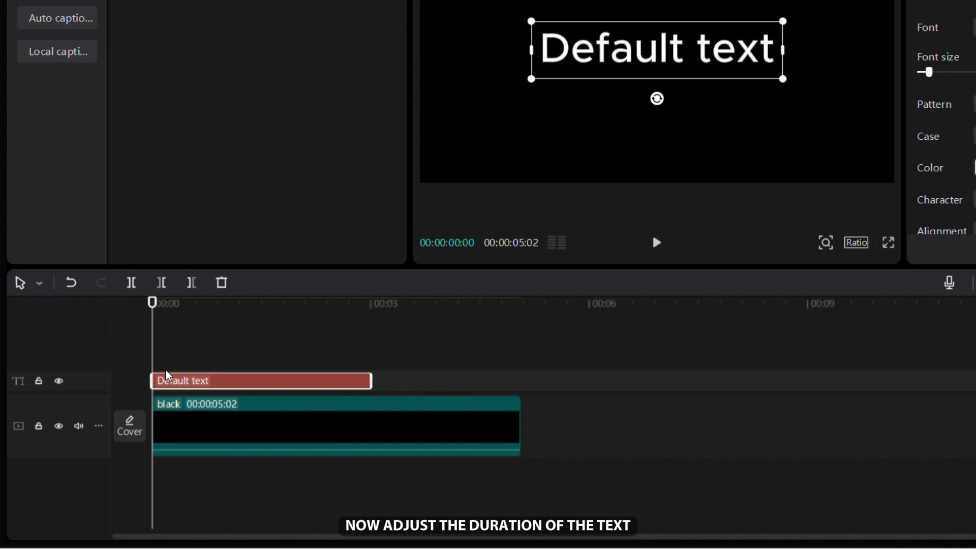
pyautogui.moveTo(373, 381); pyautogui.dragTo(450, 383)
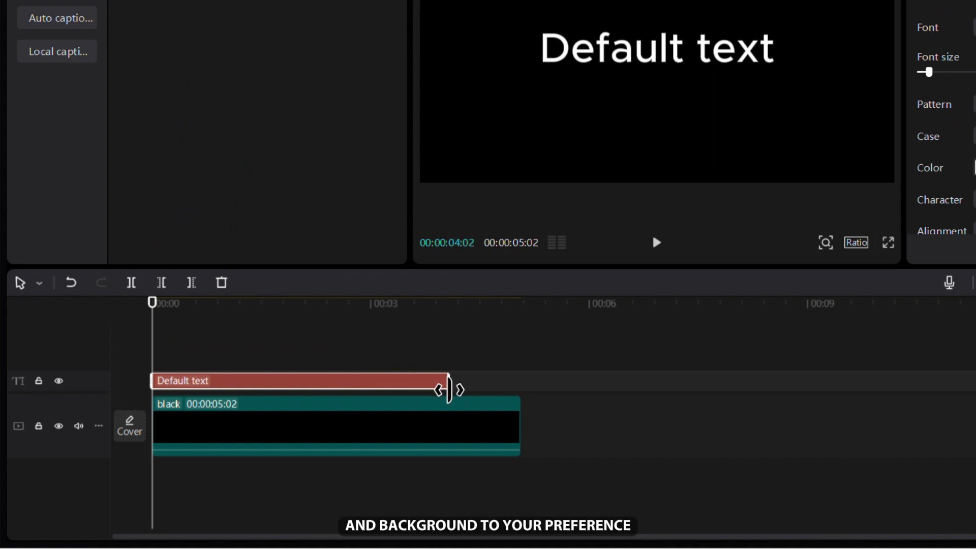
pyautogui.moveTo(519, 410); pyautogui.dragTo(447, 413)
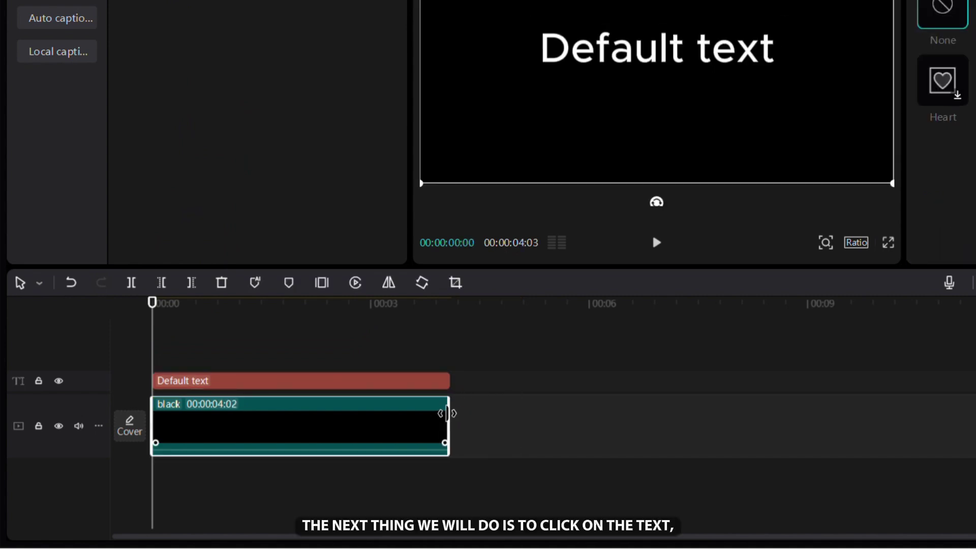
# Step: Retype the text as SUBSCRIBE in MyriadPro-Bold and convert the clip to a compound clip
pyautogui.click(401, 382)
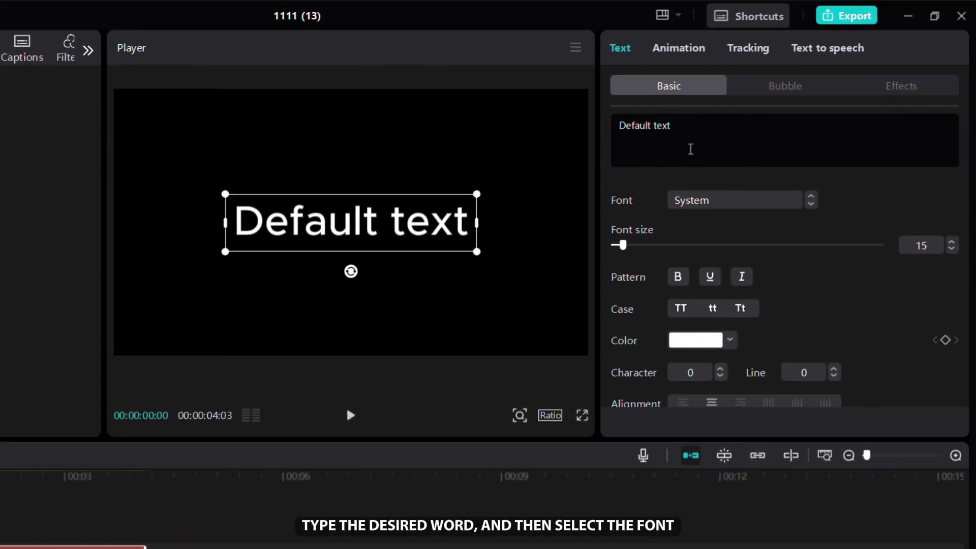
pyautogui.click(691, 149)
pyautogui.hotkey('ctrl', 'a')
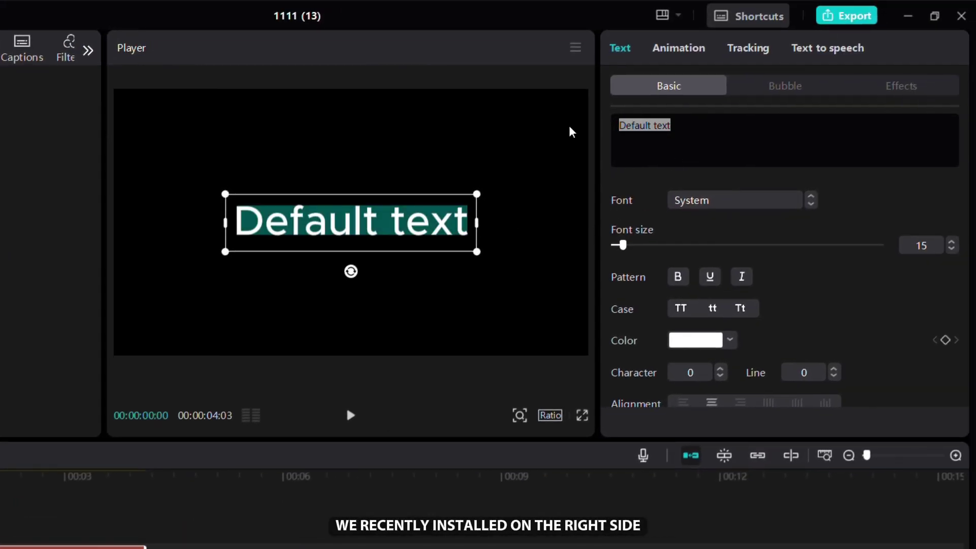
pyautogui.write('SUBSCRIBE')
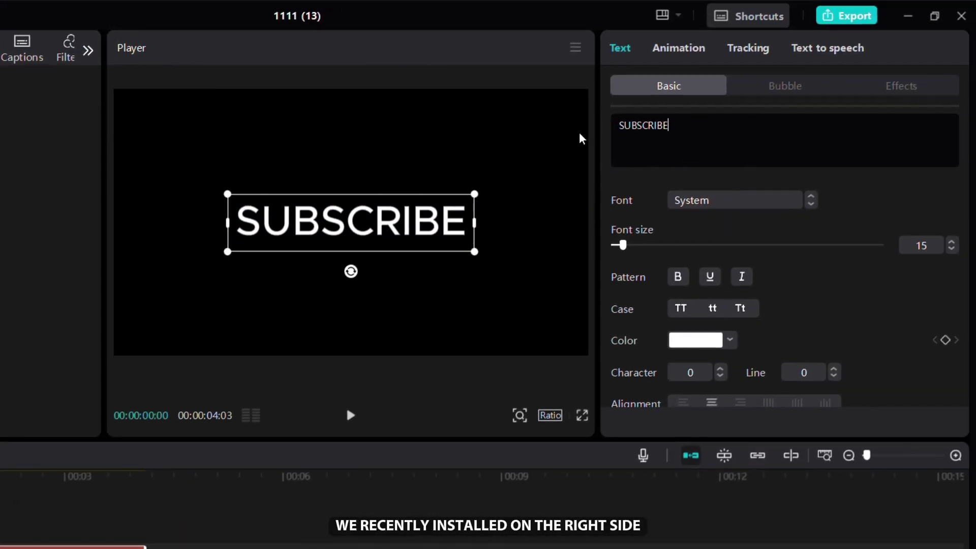
pyautogui.click(705, 205)
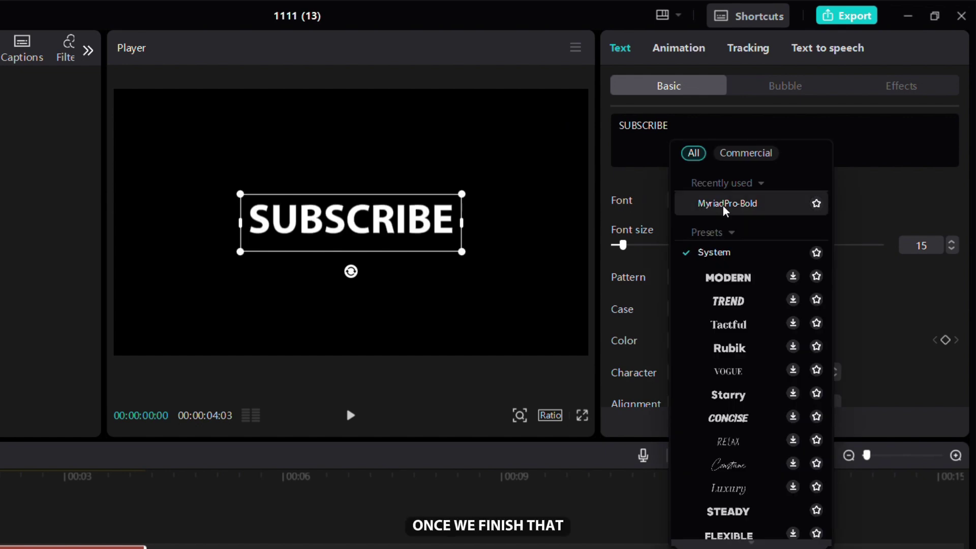
pyautogui.click(725, 208)
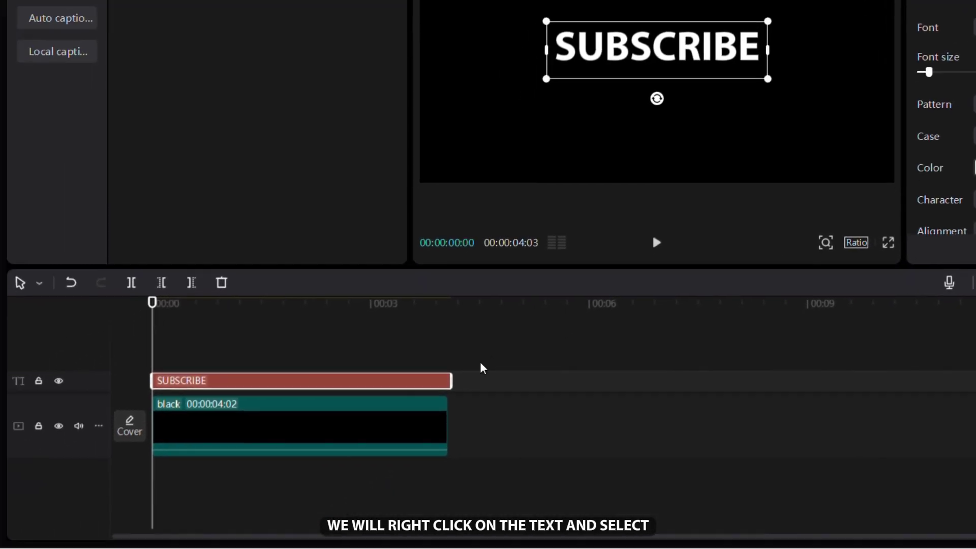
pyautogui.rightClick(412, 385)
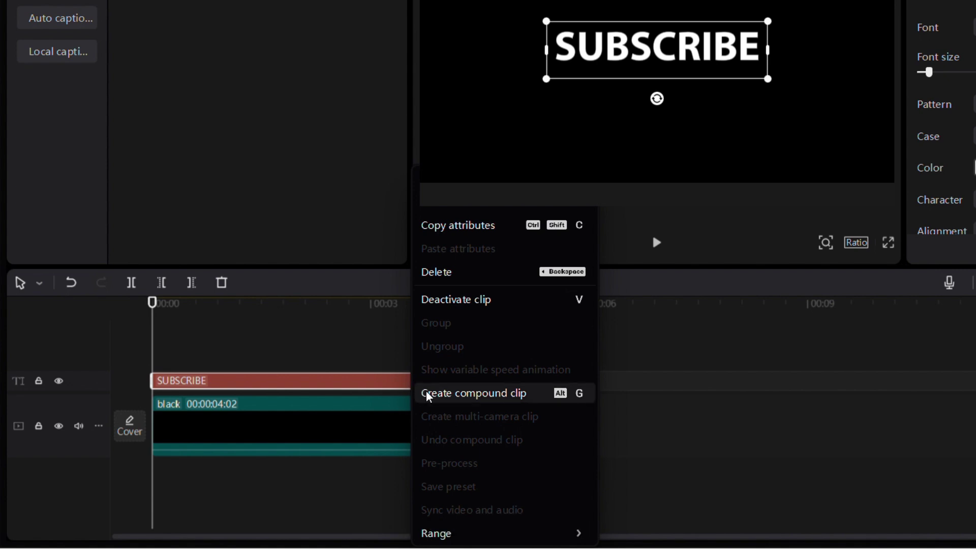
pyautogui.click(425, 393)
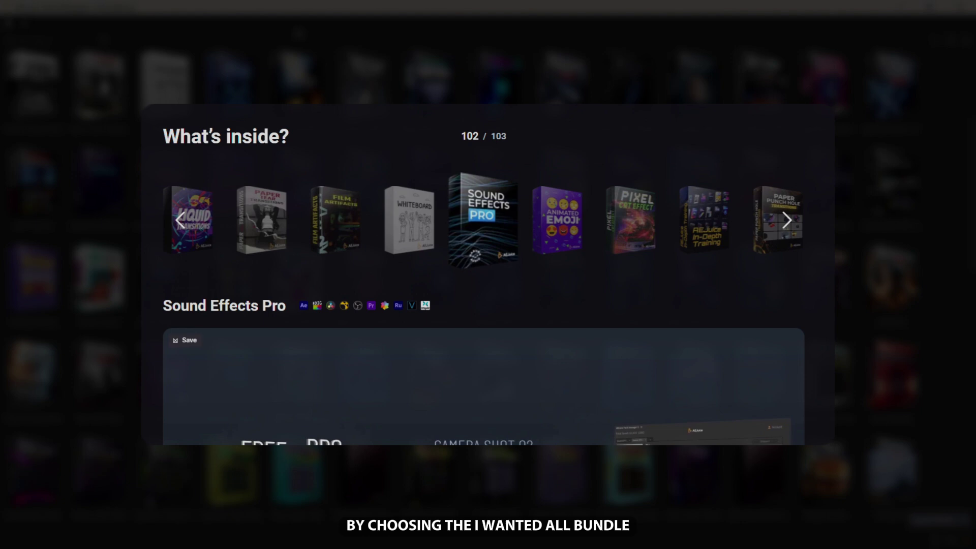
pyautogui.scroll(6, 488, 285)
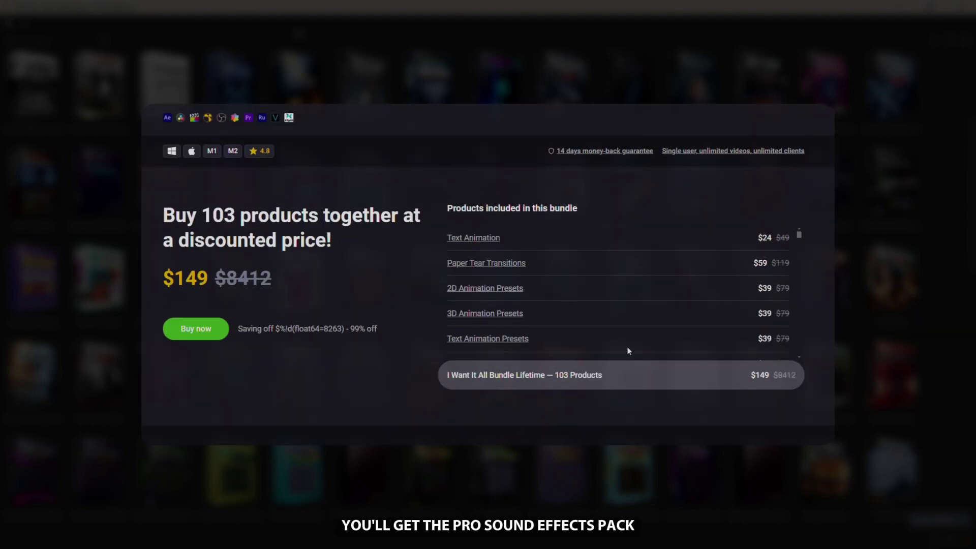
pyautogui.scroll(-15, 663, 301)
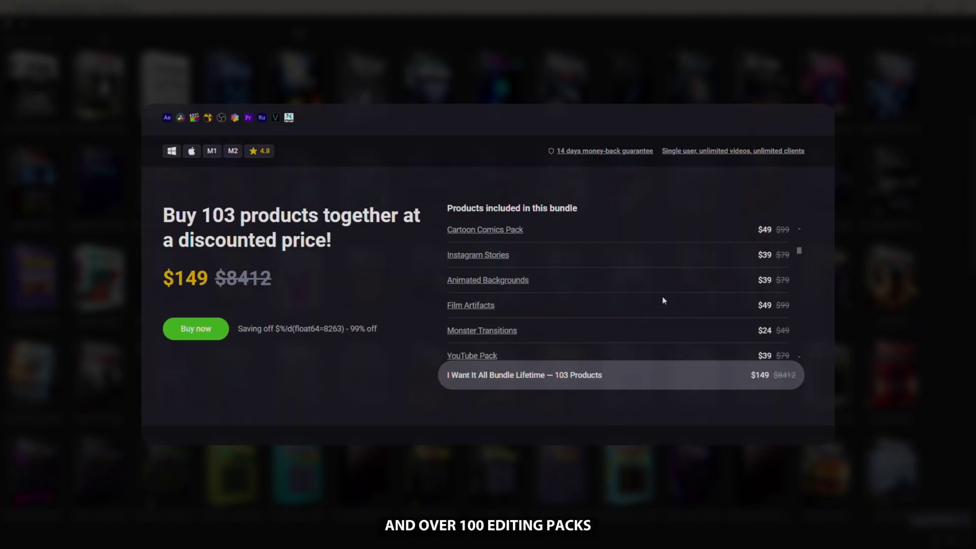
pyautogui.scroll(-10, 663, 300)
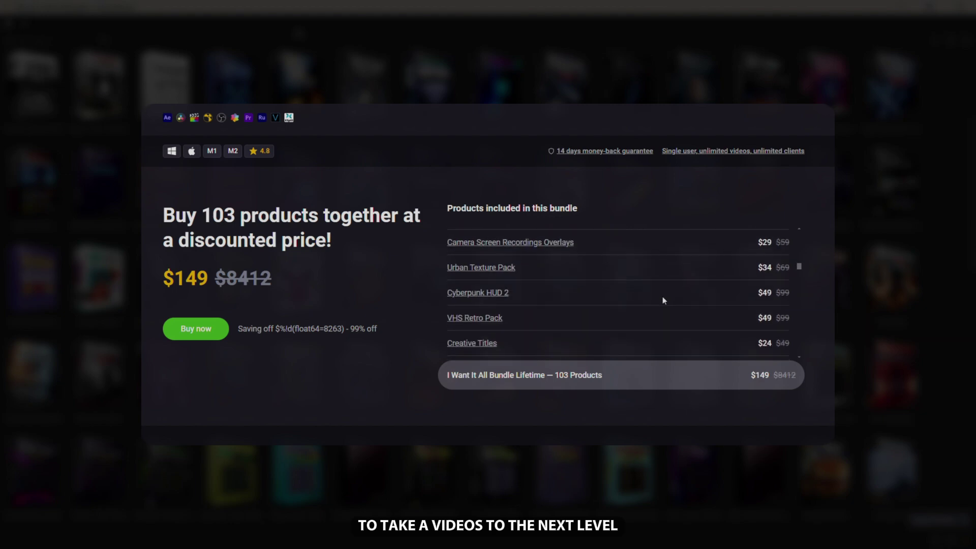
pyautogui.scroll(-10, 663, 300)
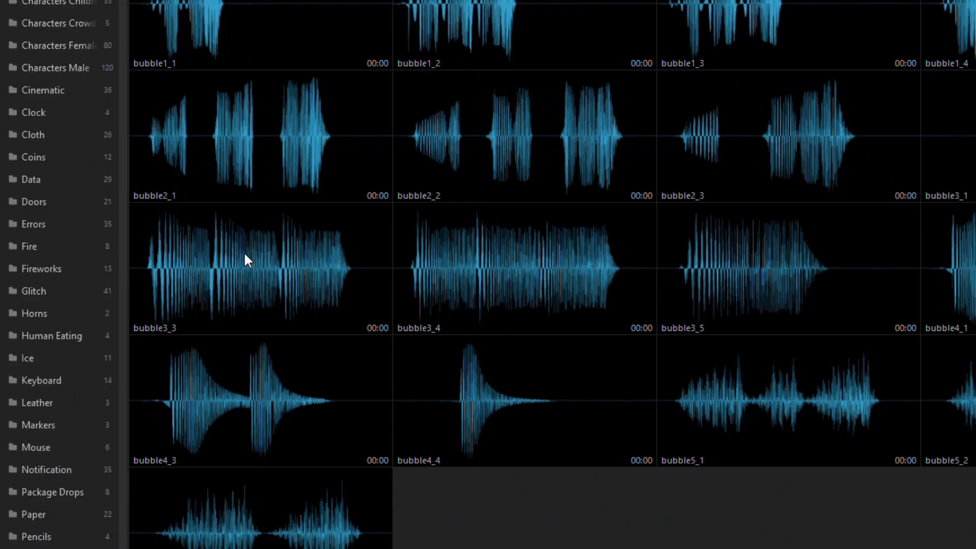
# Step: Browse the sound library and preview large_whoosh_7 in the Whooshes folder
pyautogui.click(206, 243)
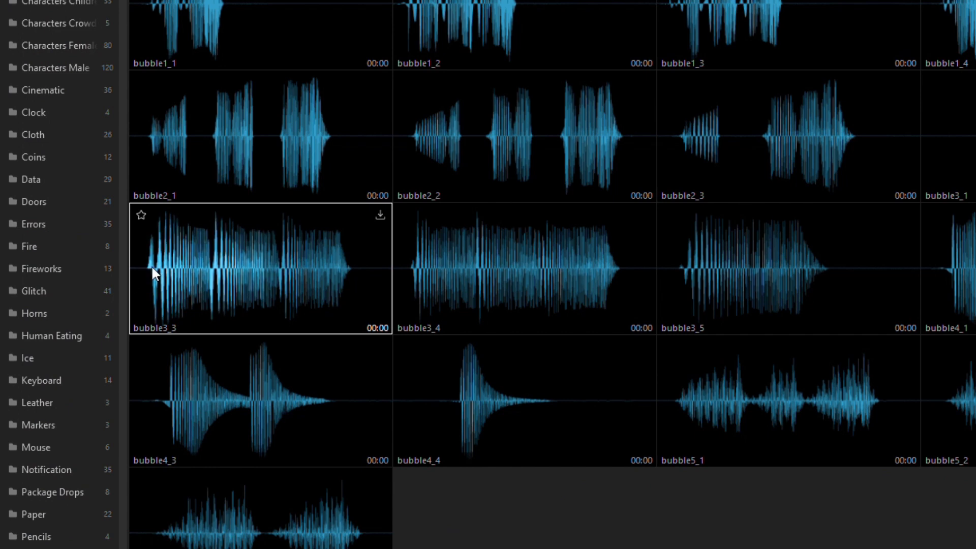
pyautogui.click(74, 291)
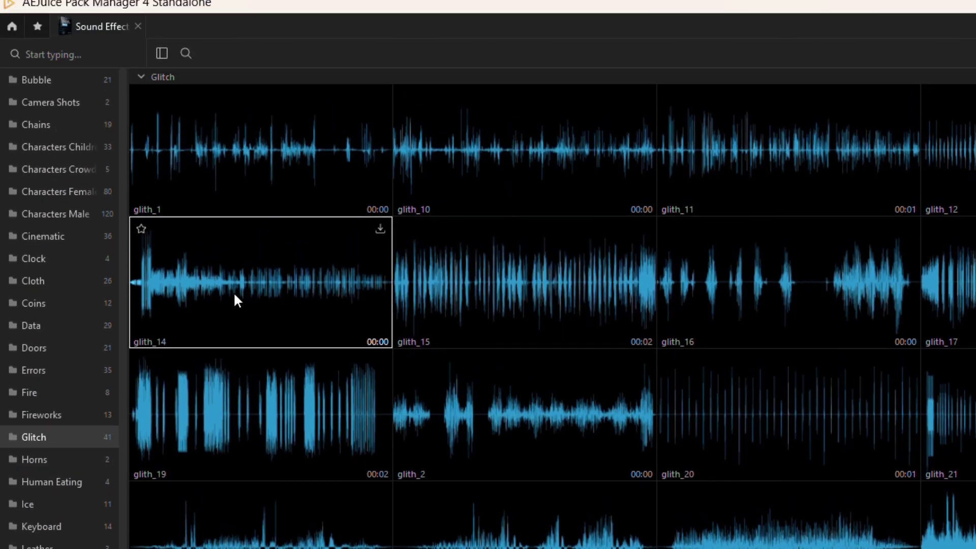
pyautogui.moveTo(534, 305)
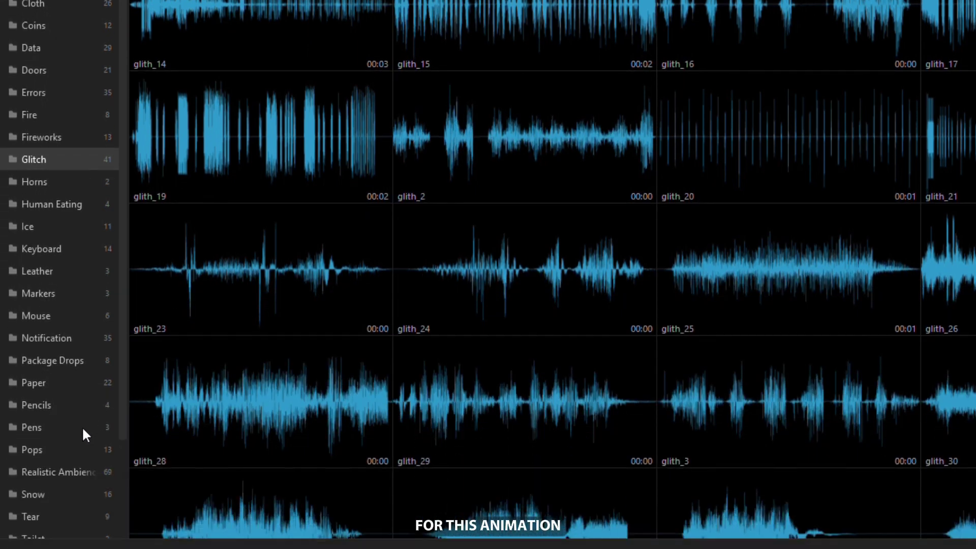
pyautogui.scroll(-3, 83, 433)
pyautogui.click(29, 470)
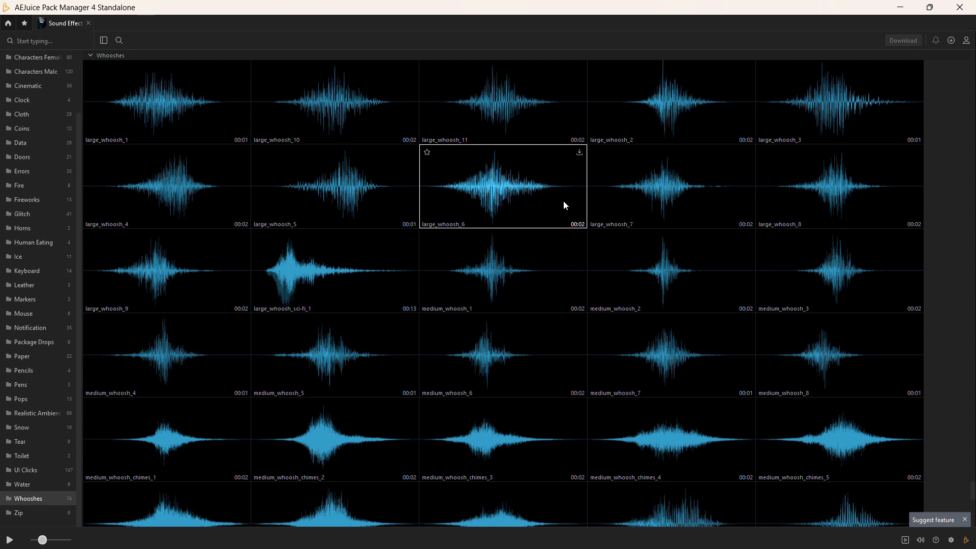
pyautogui.click(663, 212)
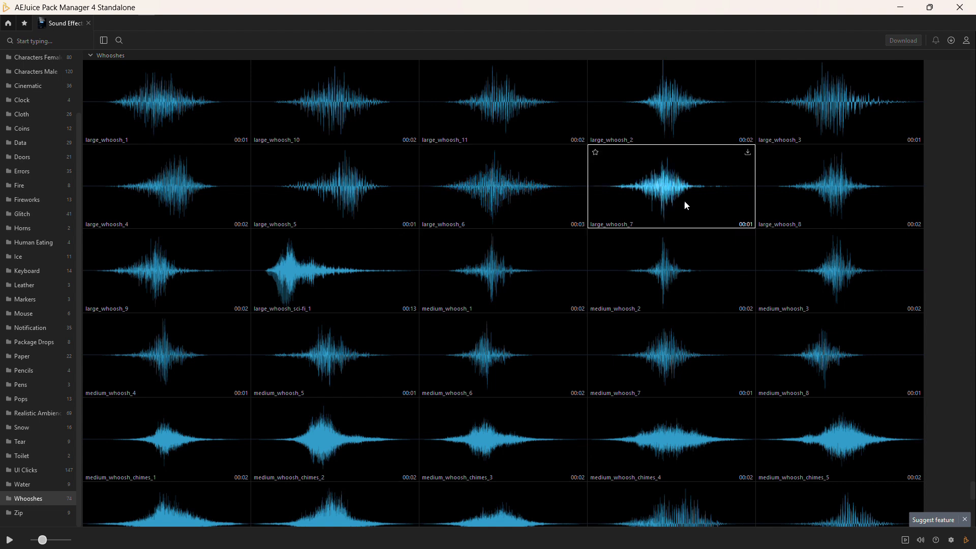
# Step: Download large_whoosh_7 and drop it onto an audio track below the SUBSCRIBE clips
pyautogui.click(750, 153)
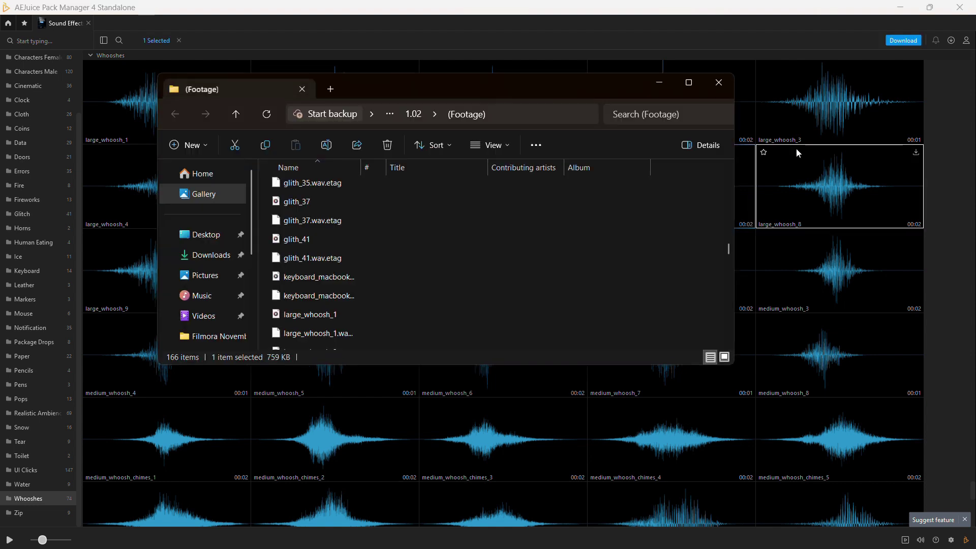
pyautogui.click(948, 181)
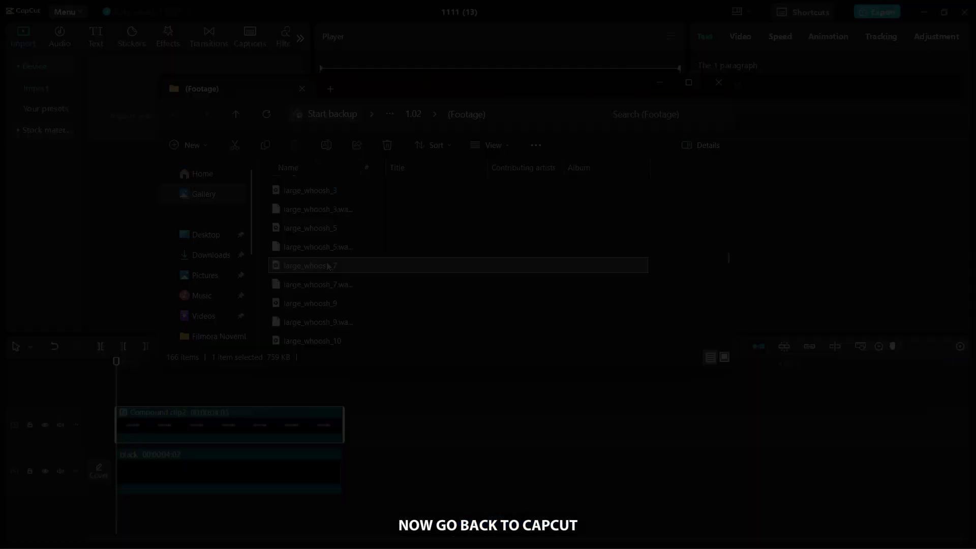
pyautogui.moveTo(305, 264); pyautogui.dragTo(90, 524)
pyautogui.click(174, 221)
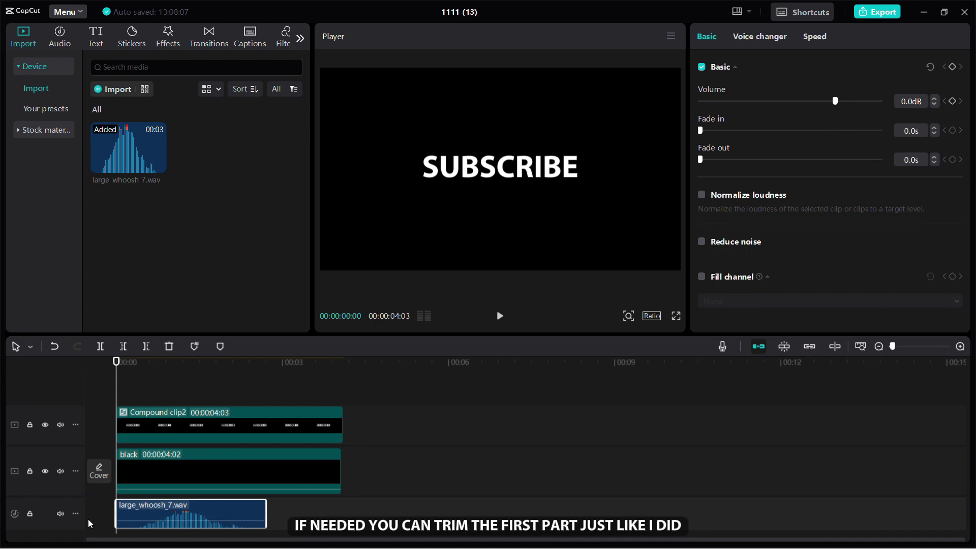
pyautogui.click(916, 347)
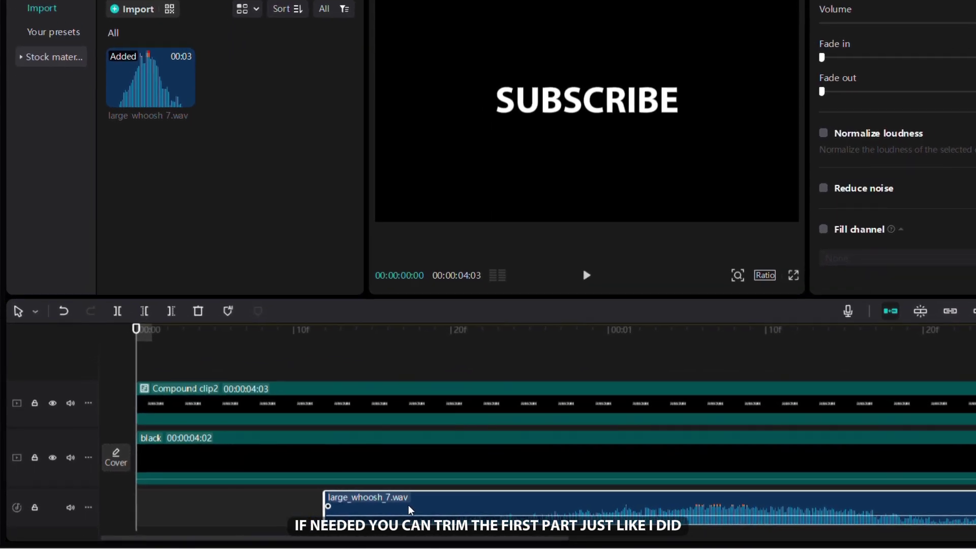
pyautogui.click(447, 396)
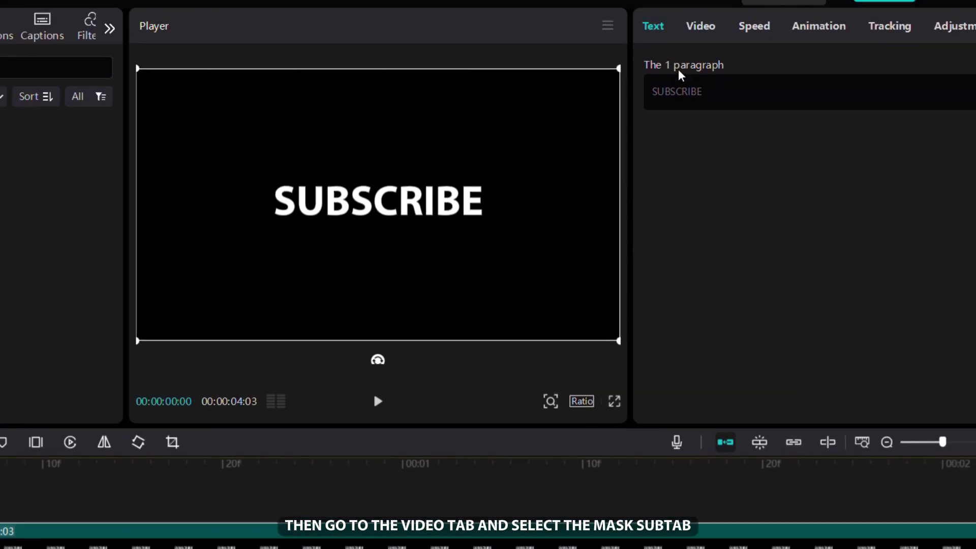
# Step: Add a horizontal mask tilted -72° that hides SUBSCRIBE, and keyframe its start position
pyautogui.click(699, 24)
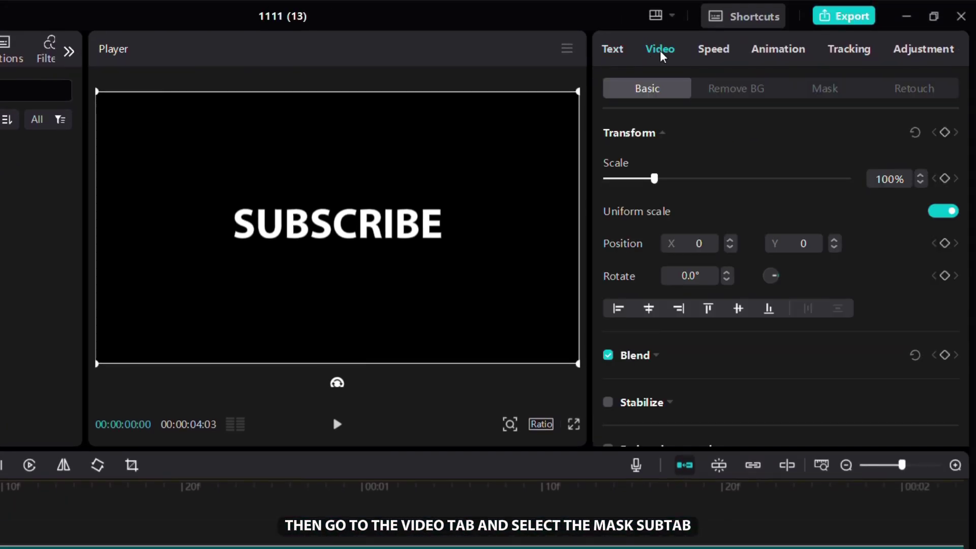
pyautogui.click(813, 90)
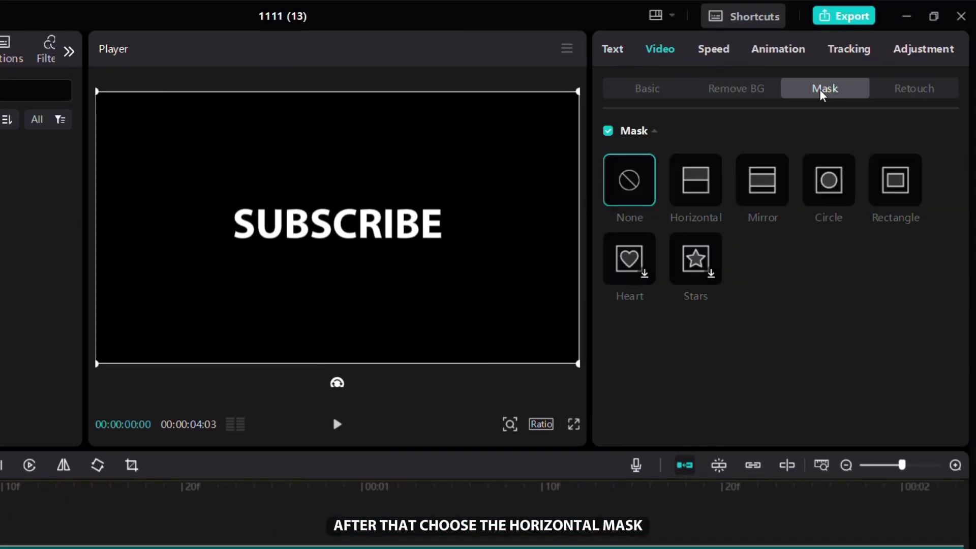
pyautogui.click(714, 185)
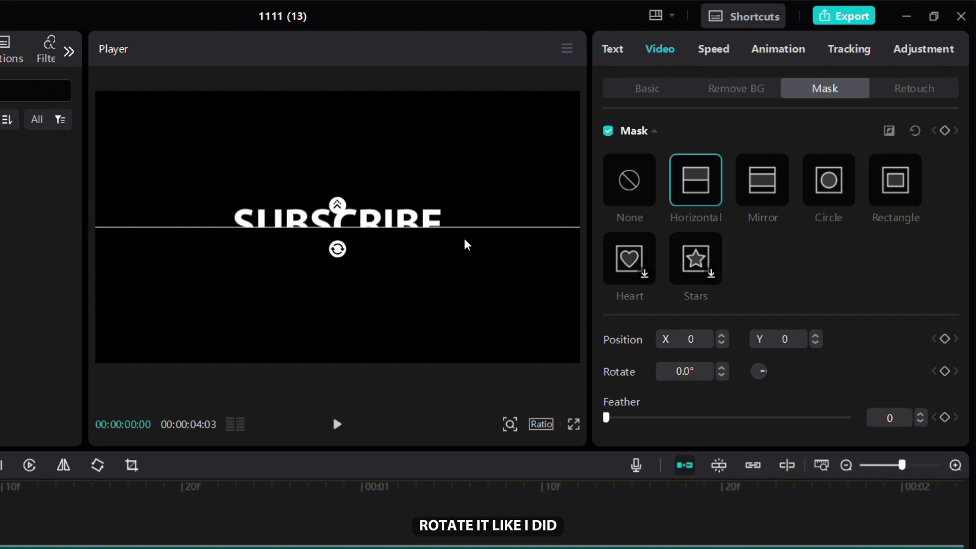
pyautogui.moveTo(346, 255); pyautogui.dragTo(266, 225)
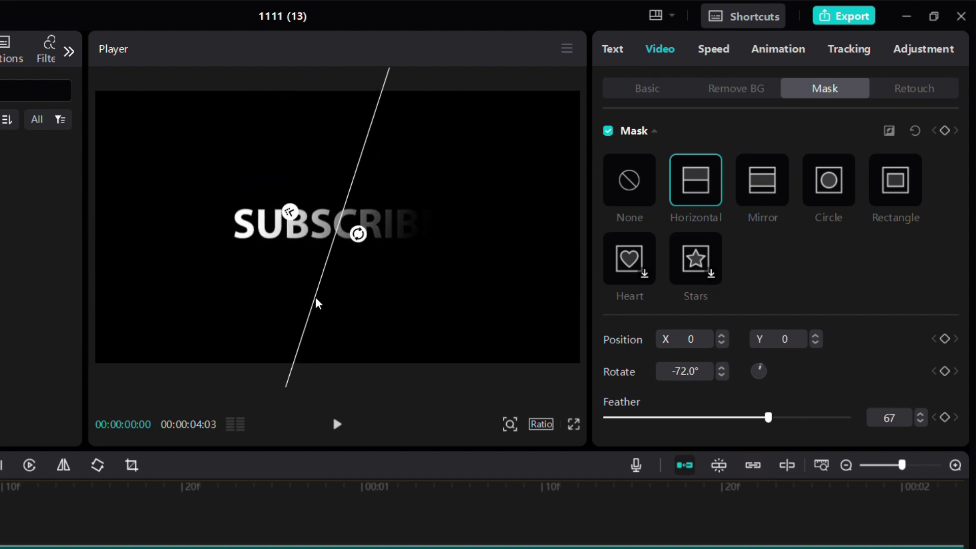
pyautogui.moveTo(313, 303); pyautogui.dragTo(138, 247)
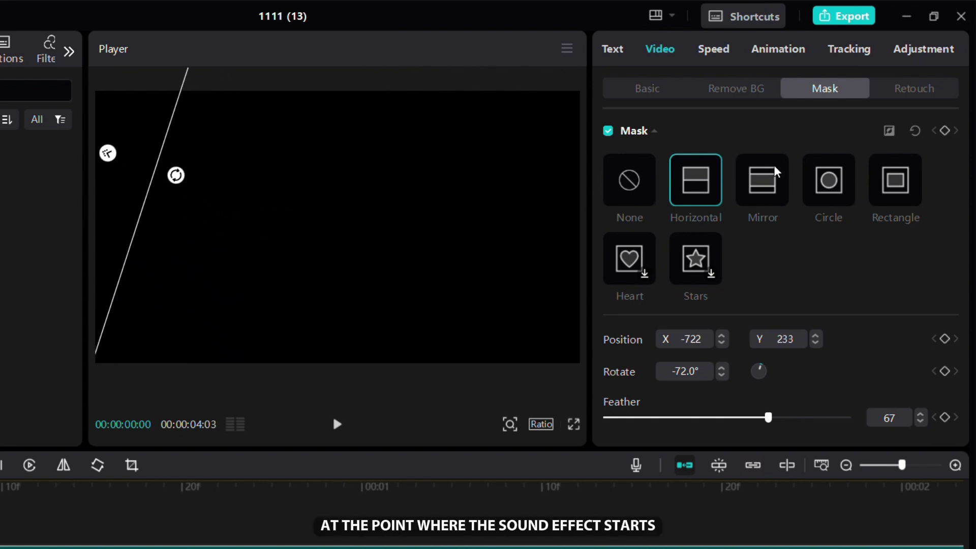
pyautogui.click(944, 130)
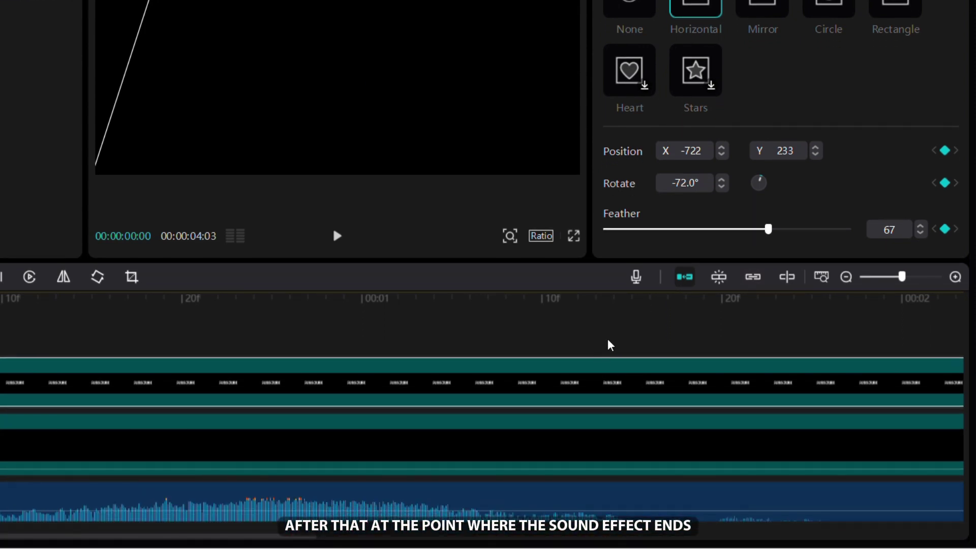
# Step: At 01:15, slide the mask across to fully reveal SUBSCRIBE, then play the wipe
pyautogui.click(610, 343)
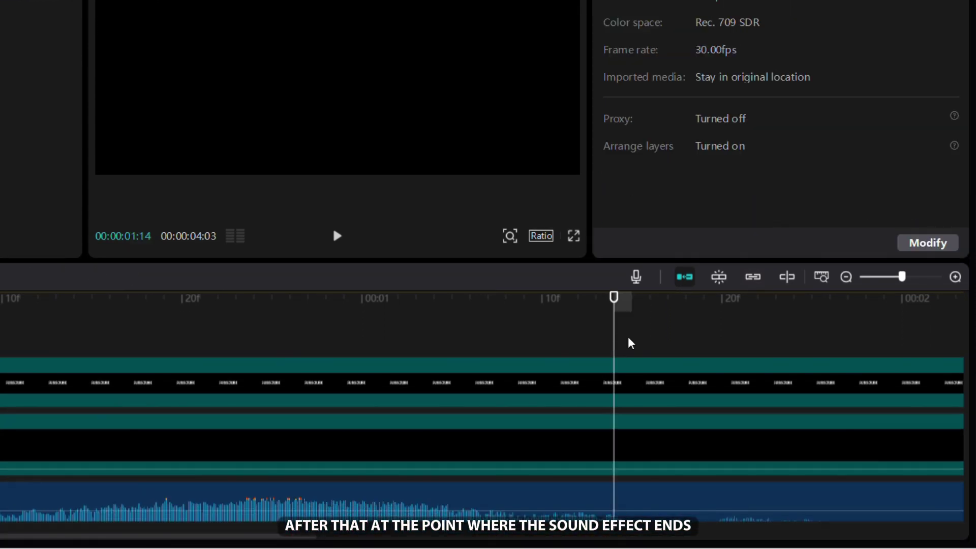
pyautogui.click(631, 297)
pyautogui.click(615, 379)
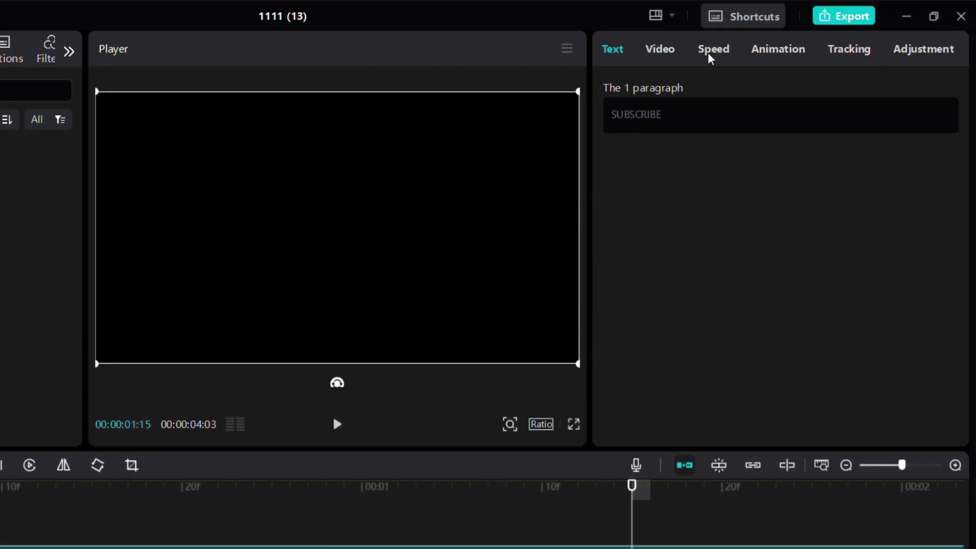
pyautogui.click(660, 49)
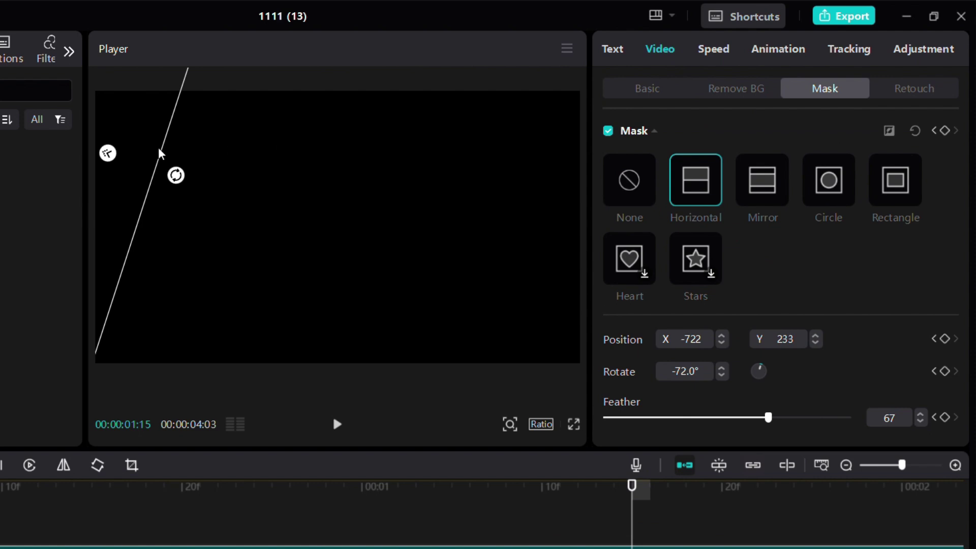
pyautogui.moveTo(160, 150); pyautogui.dragTo(401, 170)
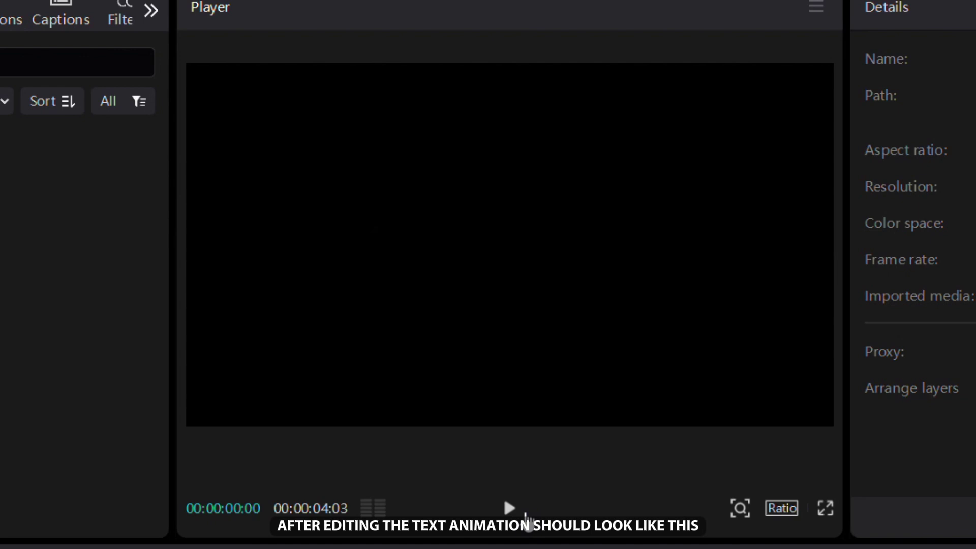
pyautogui.click(524, 512)
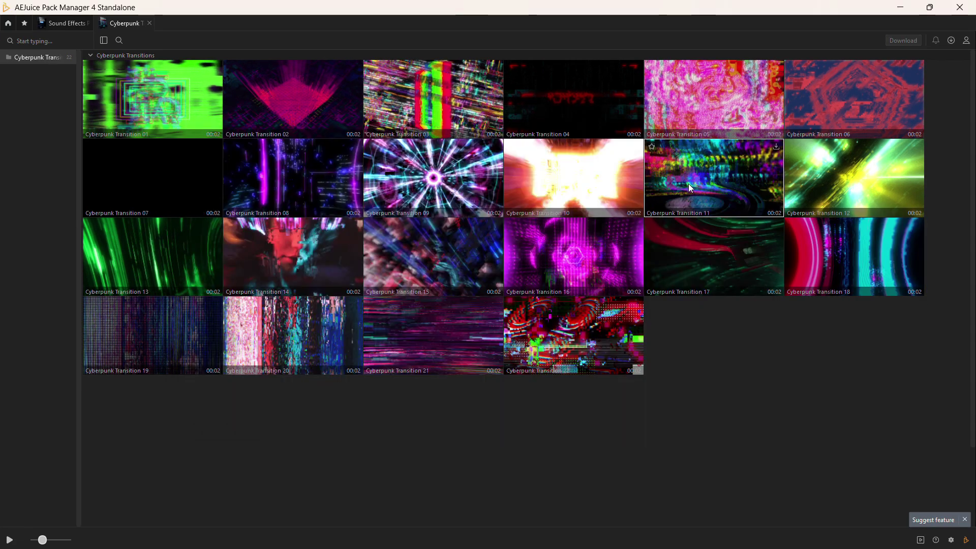
# Step: Download Neon Analog Glitch Shape 21 from the Neon Analog Glitch Shapes pack
pyautogui.click(8, 23)
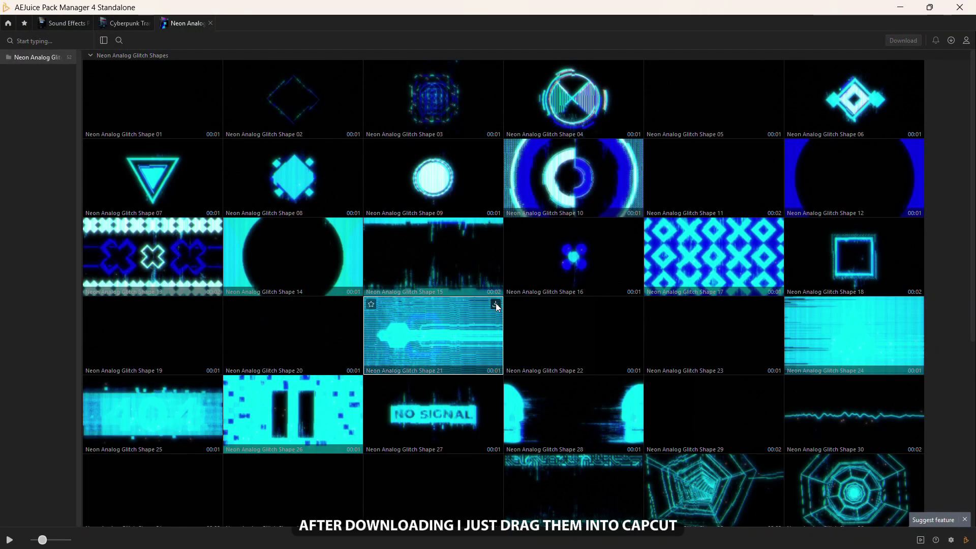
pyautogui.click(496, 305)
pyautogui.click(898, 11)
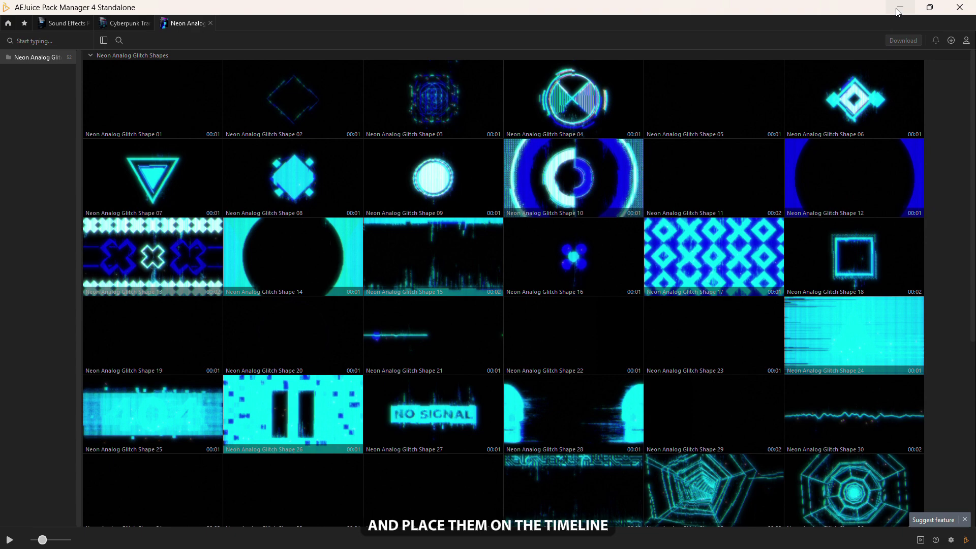
# Step: Place the Cyberpunk transition above the main footage and set its blend mode to Screen
pyautogui.click(898, 11)
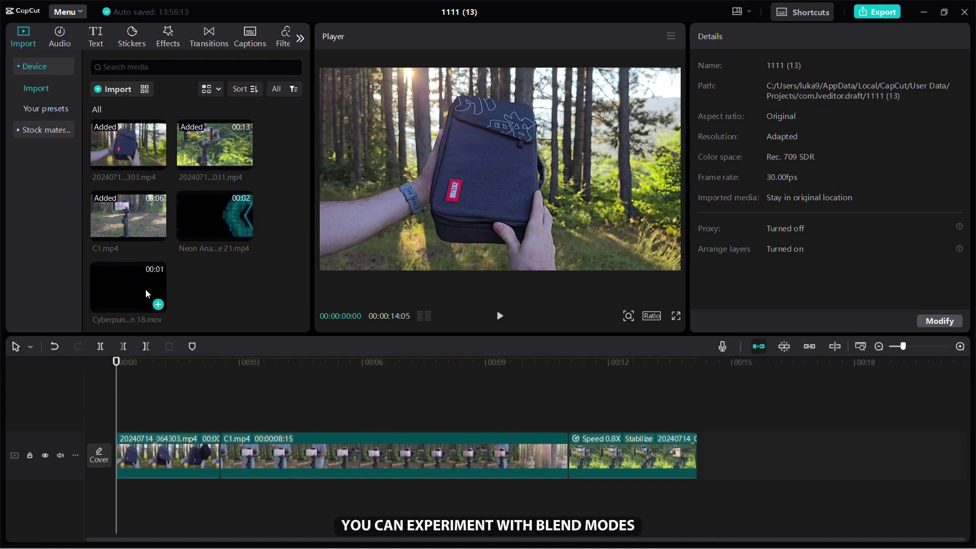
pyautogui.moveTo(147, 294); pyautogui.dragTo(203, 425)
pyautogui.click(218, 422)
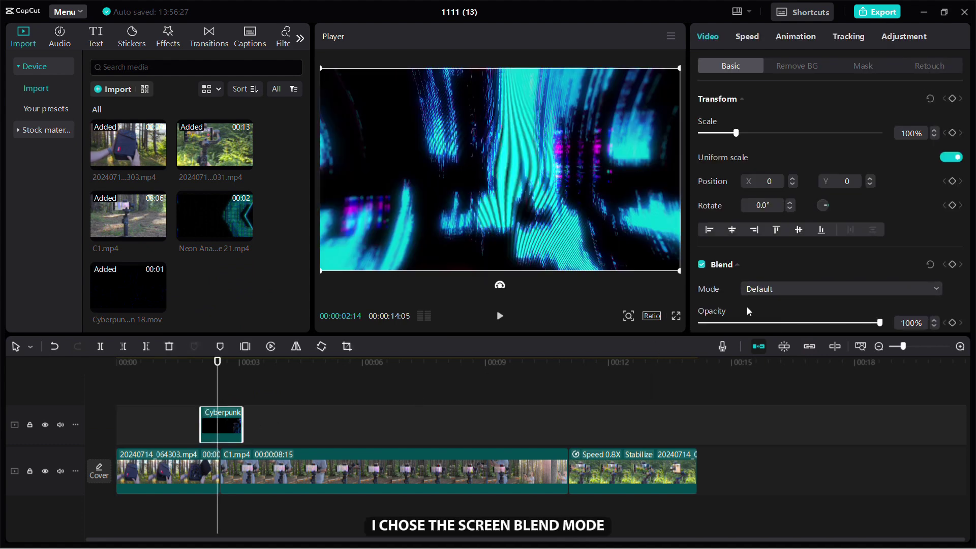
pyautogui.click(776, 292)
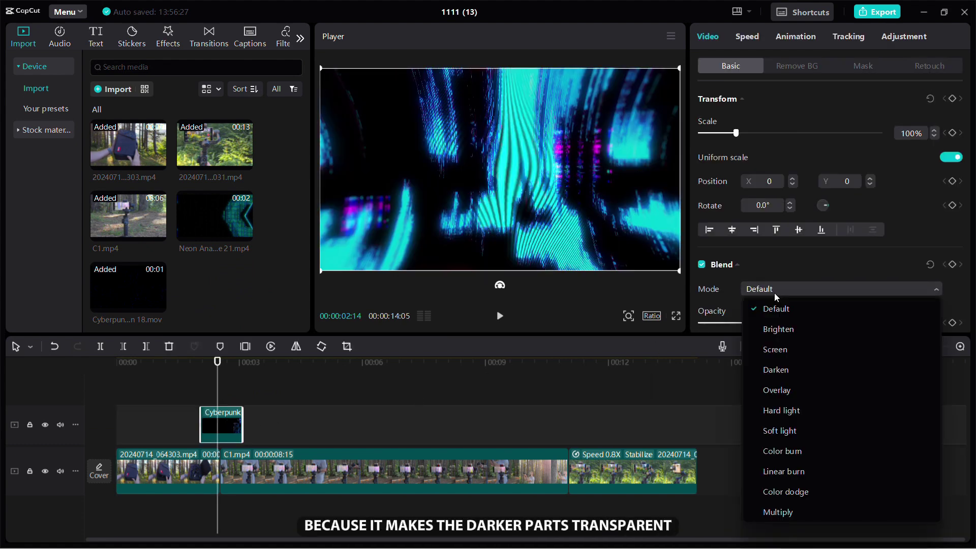
pyautogui.click(786, 351)
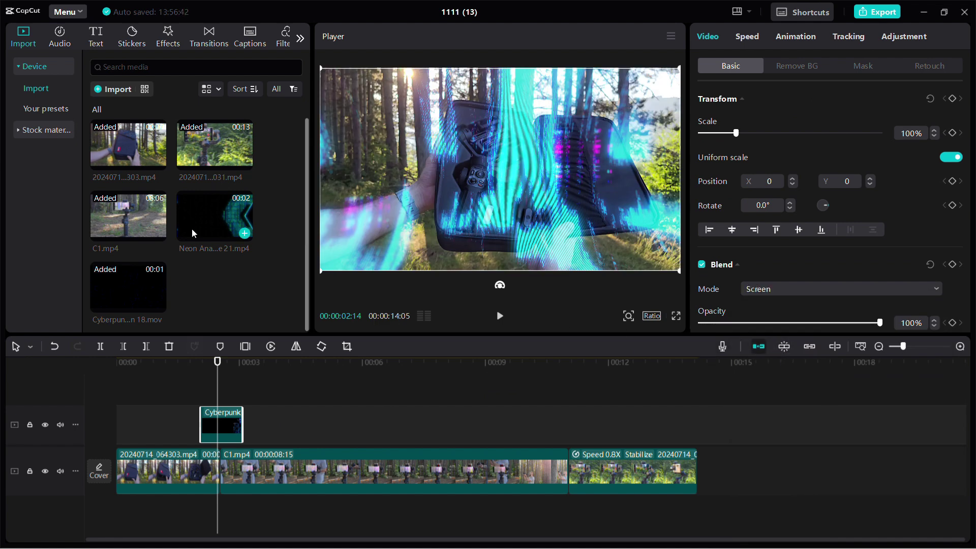
# Step: Place the Neon glitch shape above the footage near 11 seconds with Screen blend
pyautogui.moveTo(192, 229); pyautogui.dragTo(569, 397)
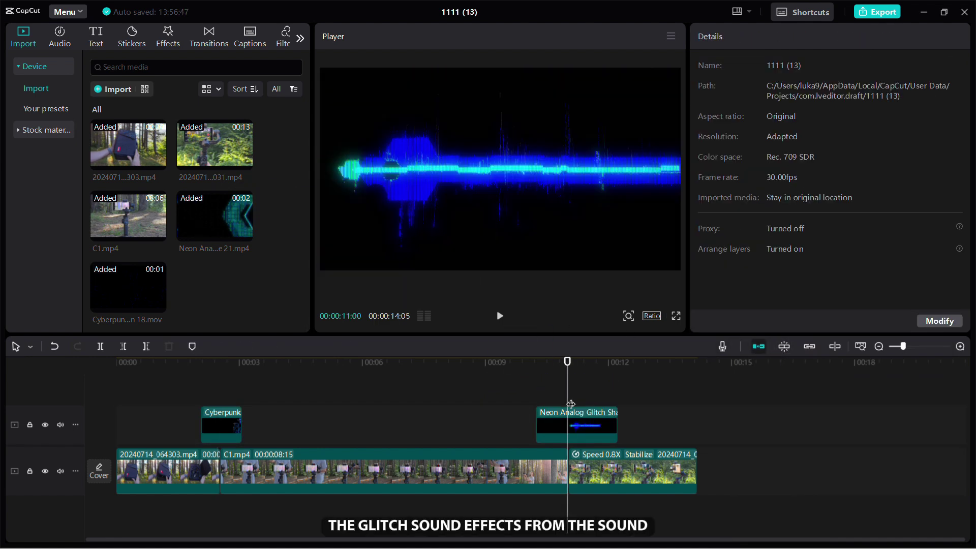
pyautogui.click(589, 431)
pyautogui.click(766, 289)
pyautogui.click(786, 350)
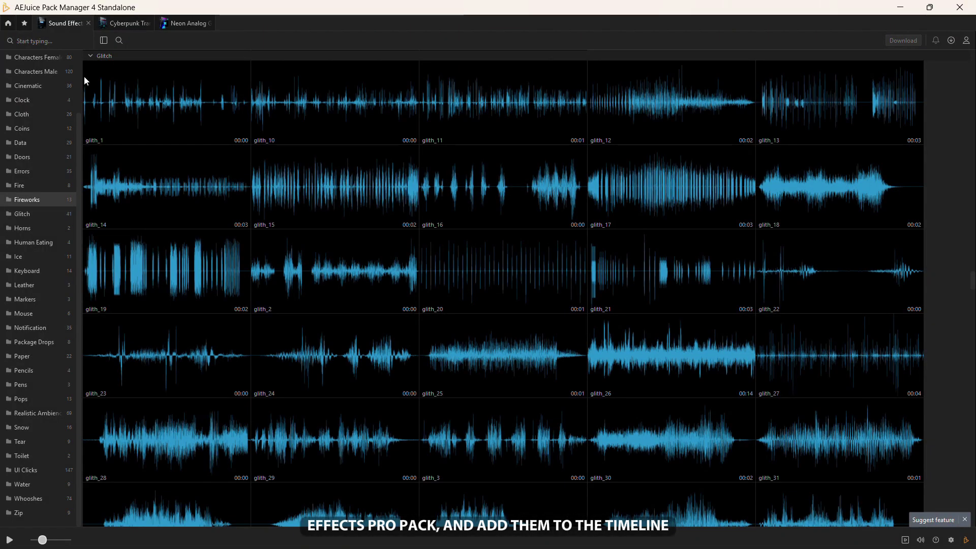
# Step: Preview the glitch_15 sound in the Glitch folder
pyautogui.click(304, 201)
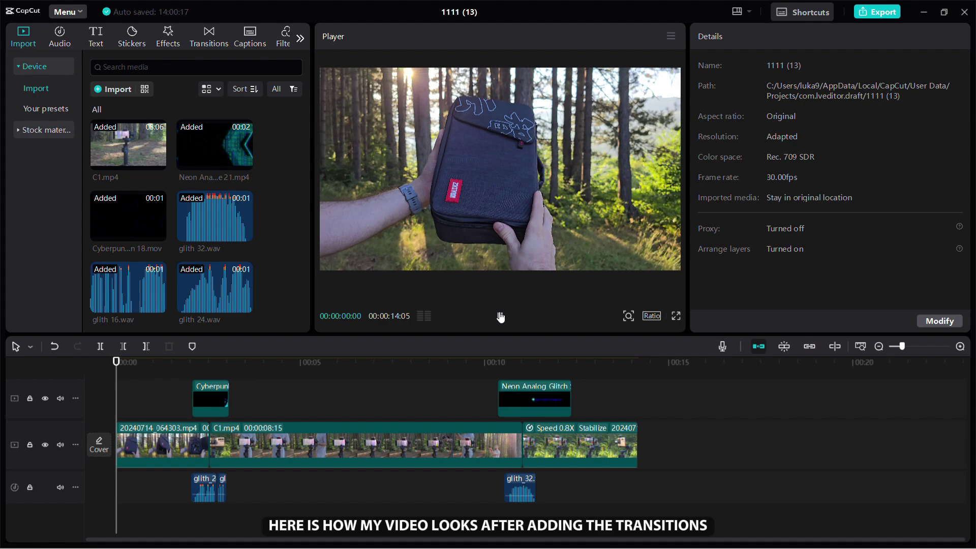
# Step: Play back the video with its transitions, then preview the Animated Backgrounds pack
pyautogui.click(501, 318)
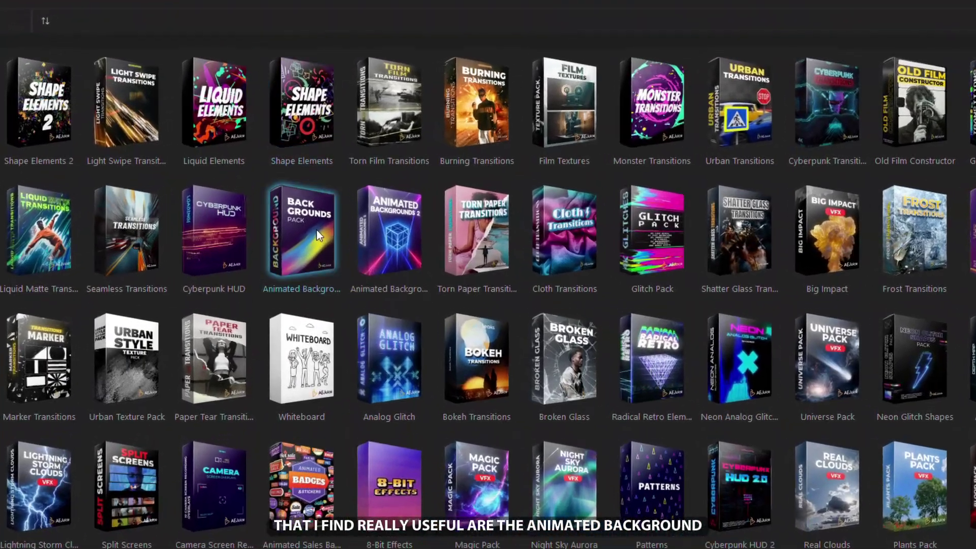
pyautogui.moveTo(322, 163)
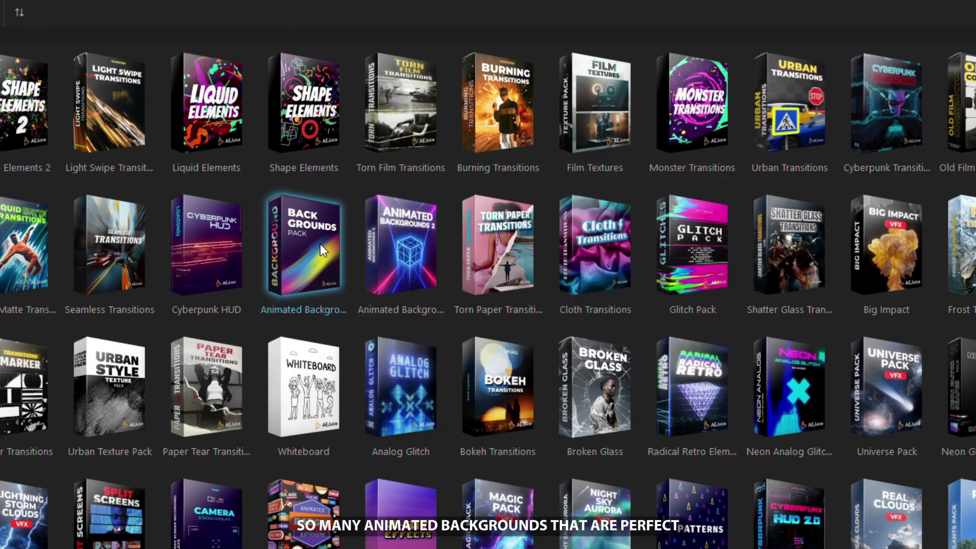
# Step: Browse the Animated Backgrounds and Animated Backgrounds 2 clip packs, then minimize AEJuice Pack Manager
pyautogui.click(320, 243)
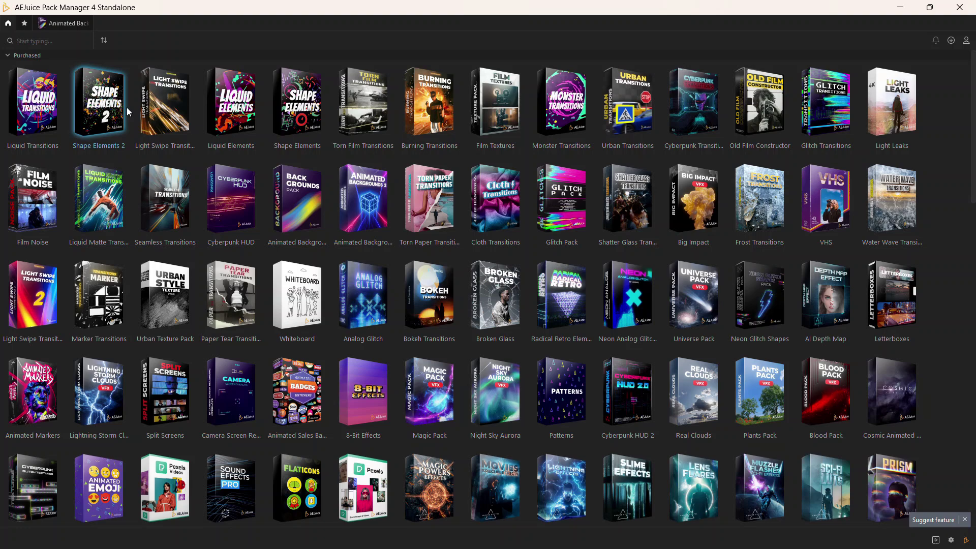
pyautogui.click(371, 209)
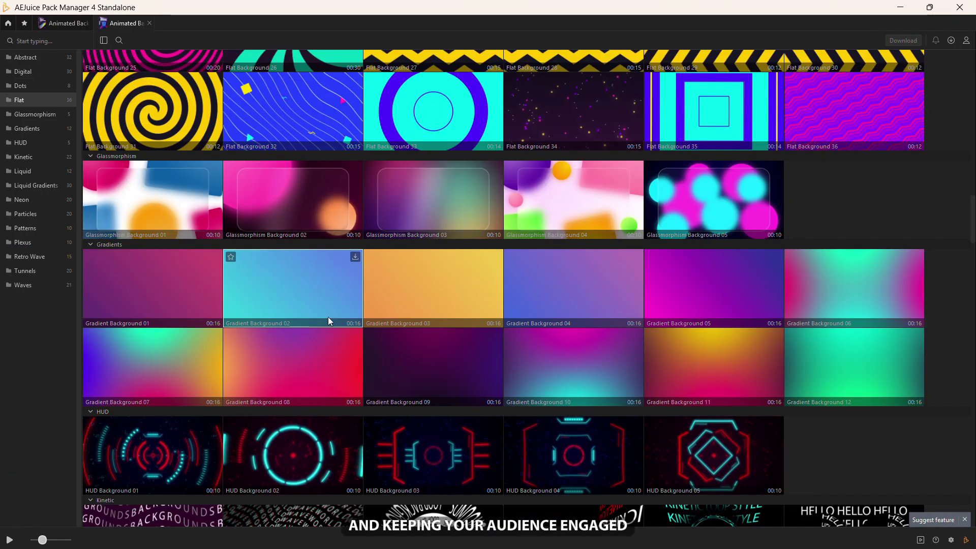
pyautogui.scroll(-4, 328, 316)
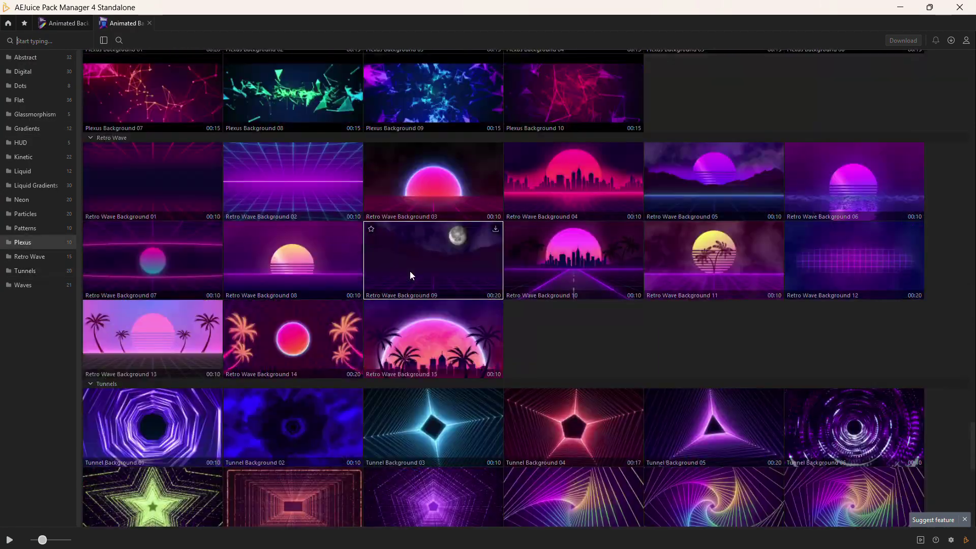
pyautogui.scroll(20, 410, 271)
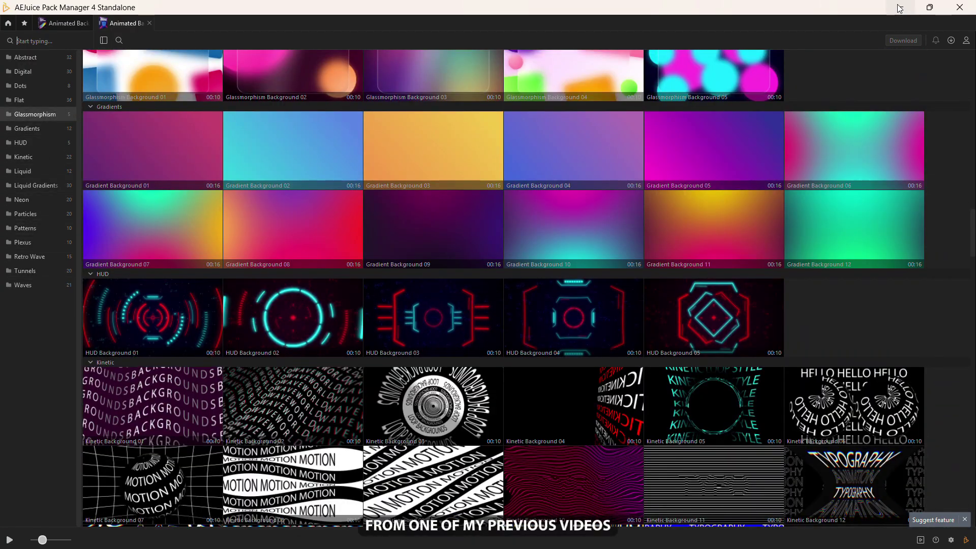
pyautogui.click(900, 8)
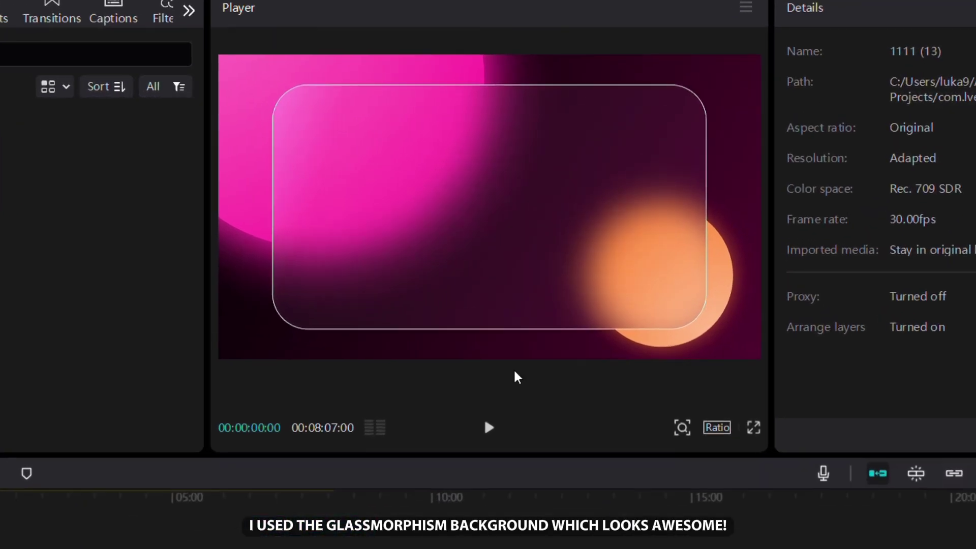
# Step: Preview the 3.mp4 glassmorphism intro with its animated numbered chapter list
pyautogui.click(492, 394)
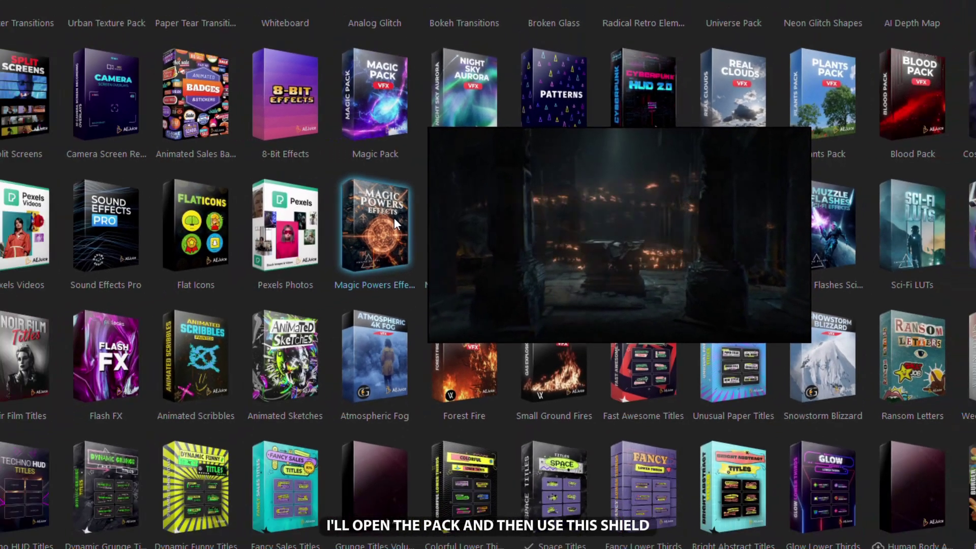
# Step: Download the purple Shield 04 clip from the Magic Powers Effects pack's Shields section
pyautogui.click(395, 223)
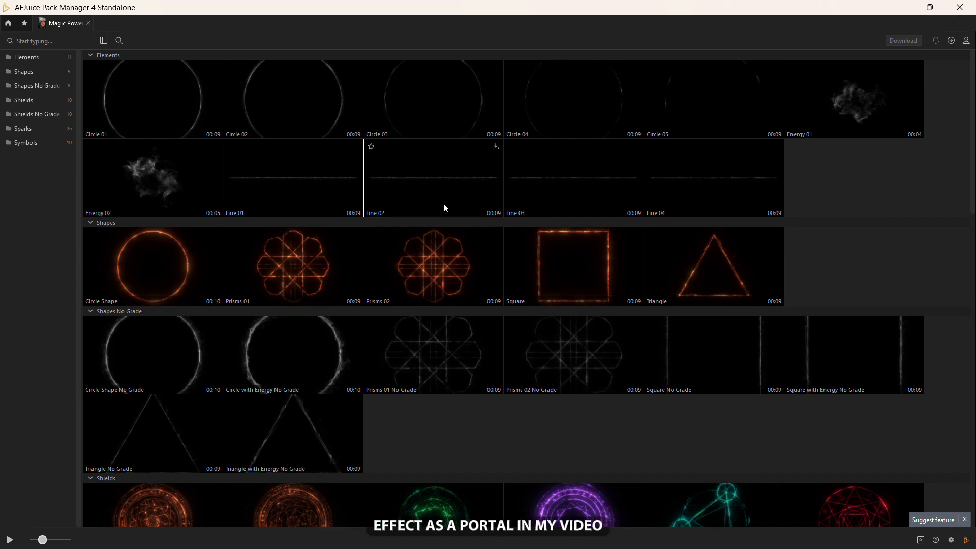
pyautogui.scroll(-5, 443, 206)
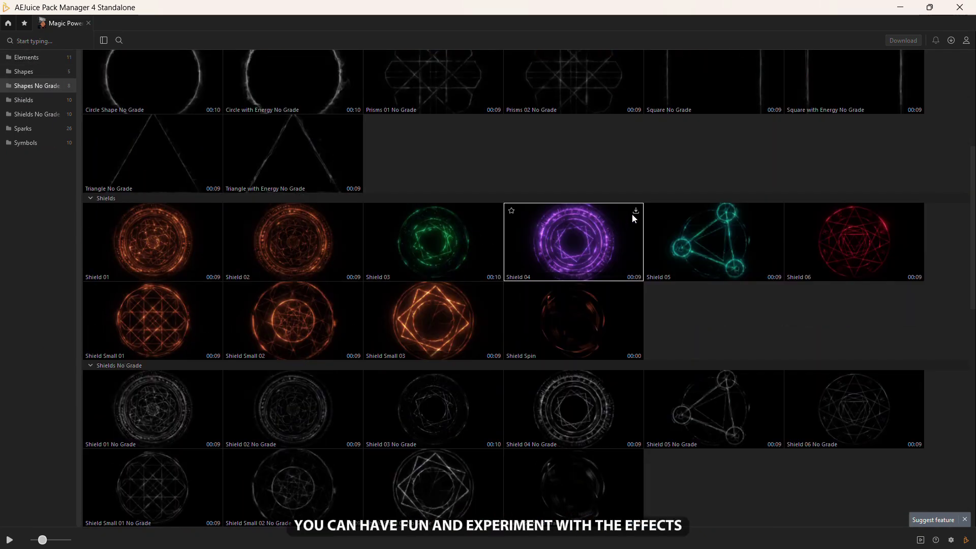
pyautogui.click(636, 211)
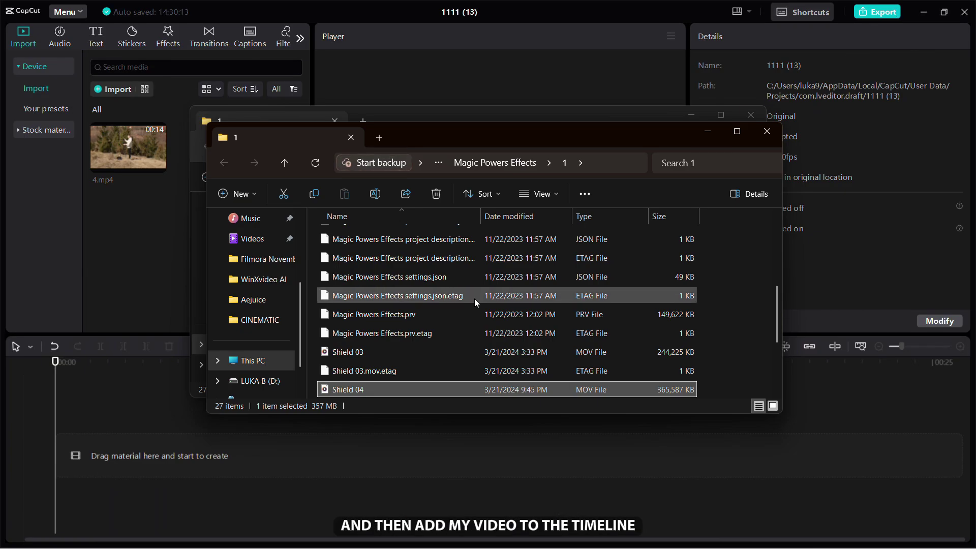
# Step: Import Shield 04.mov into CapCut's media panel and preview the walking-man clip 4.mp4
pyautogui.moveTo(215, 329); pyautogui.dragTo(127, 240)
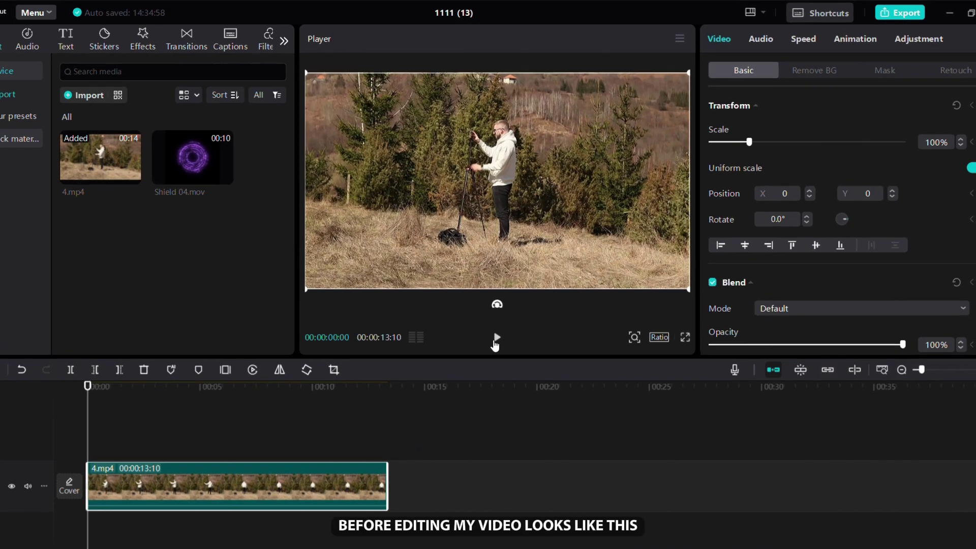
pyautogui.click(500, 316)
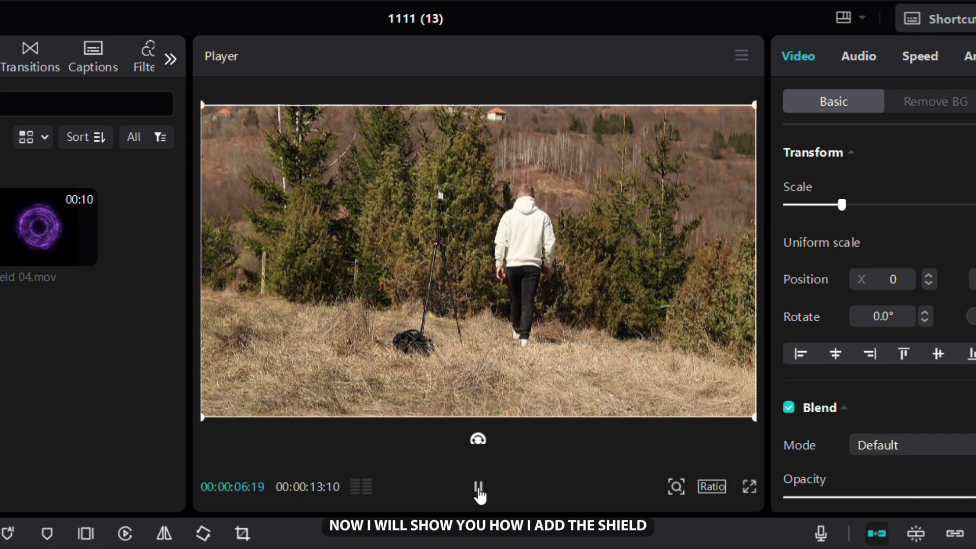
# Step: Pause at 00:00:10:15 and put Shield 04.mov on a new track above 4.mp4
pyautogui.click(478, 487)
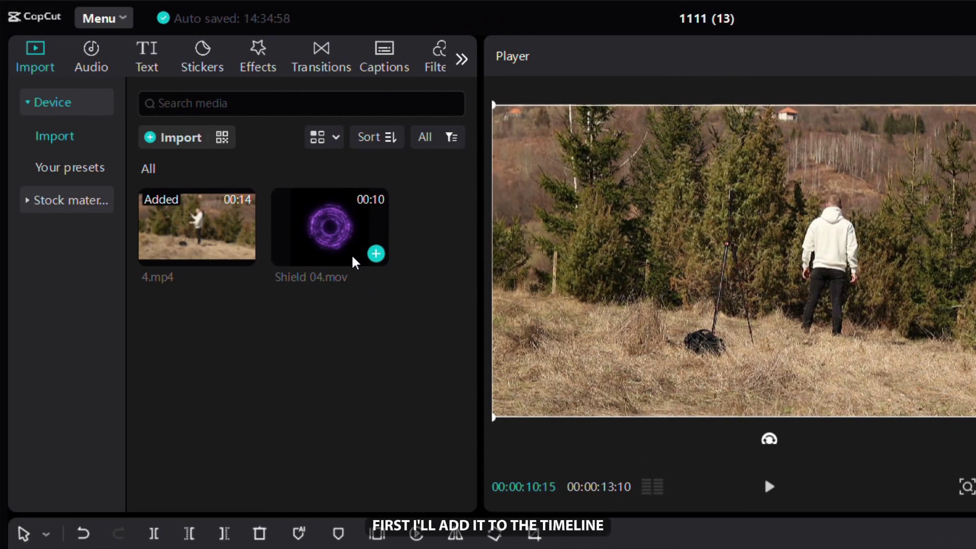
pyautogui.moveTo(235, 261); pyautogui.dragTo(201, 548)
pyautogui.moveTo(284, 340); pyautogui.dragTo(279, 340)
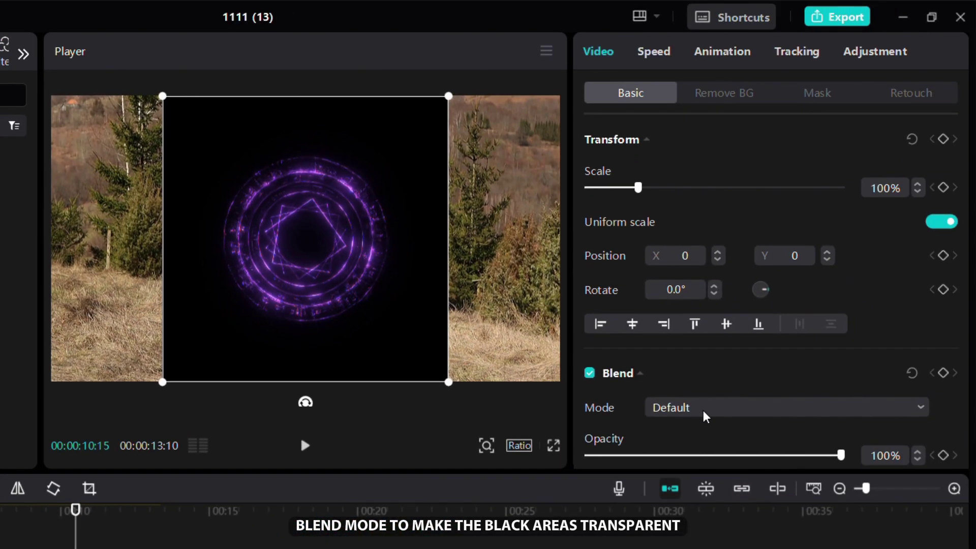
# Step: Set the shield's blend mode to Screen and move the portal up and right around the man
pyautogui.click(705, 410)
pyautogui.click(687, 493)
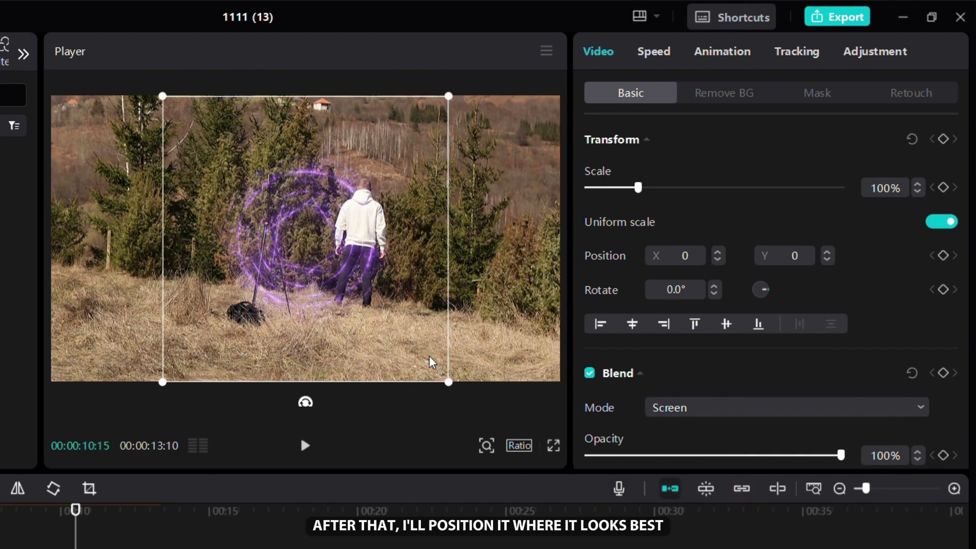
pyautogui.moveTo(430, 364); pyautogui.dragTo(544, 360)
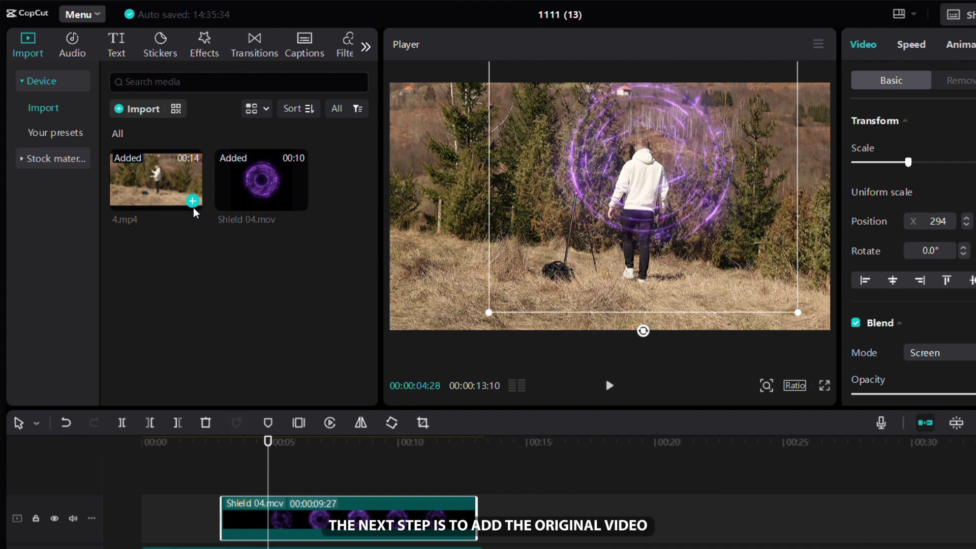
# Step: Add a second 4.mp4 copy on a new top track with Remove BG Auto removal enabled
pyautogui.moveTo(177, 204); pyautogui.dragTo(106, 472)
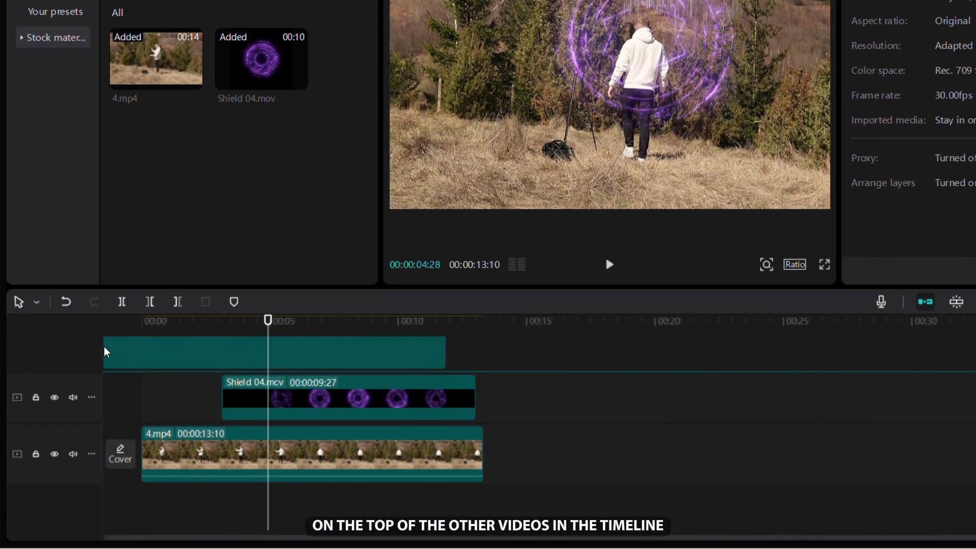
pyautogui.moveTo(106, 352); pyautogui.dragTo(114, 356)
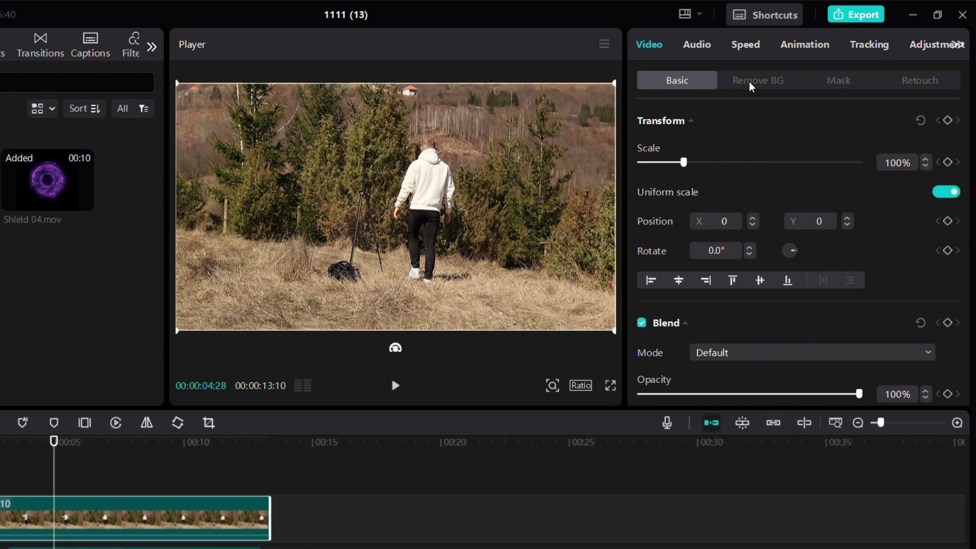
pyautogui.click(752, 84)
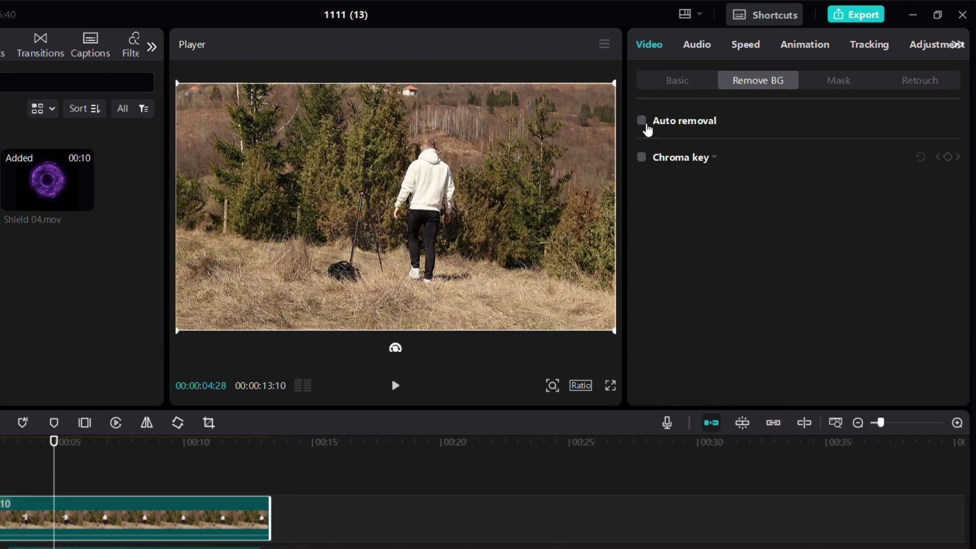
pyautogui.click(642, 125)
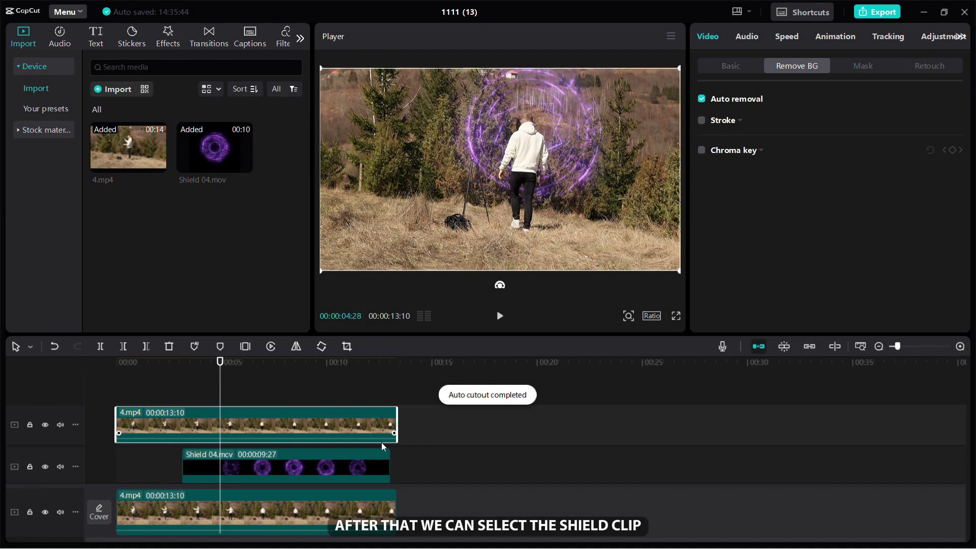
# Step: Brighten the Shield 04 clip by raising its exposure in the Adjustment settings
pyautogui.click(333, 465)
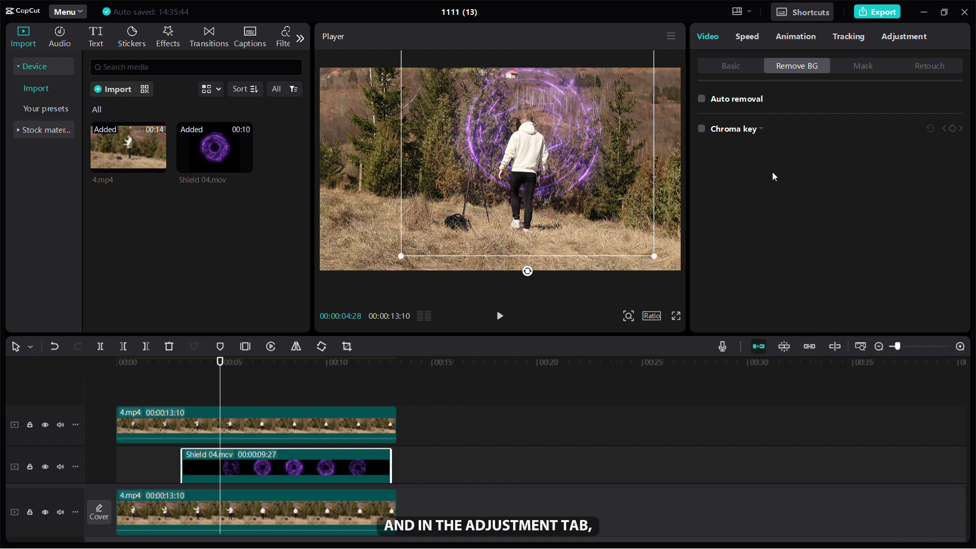
pyautogui.click(923, 41)
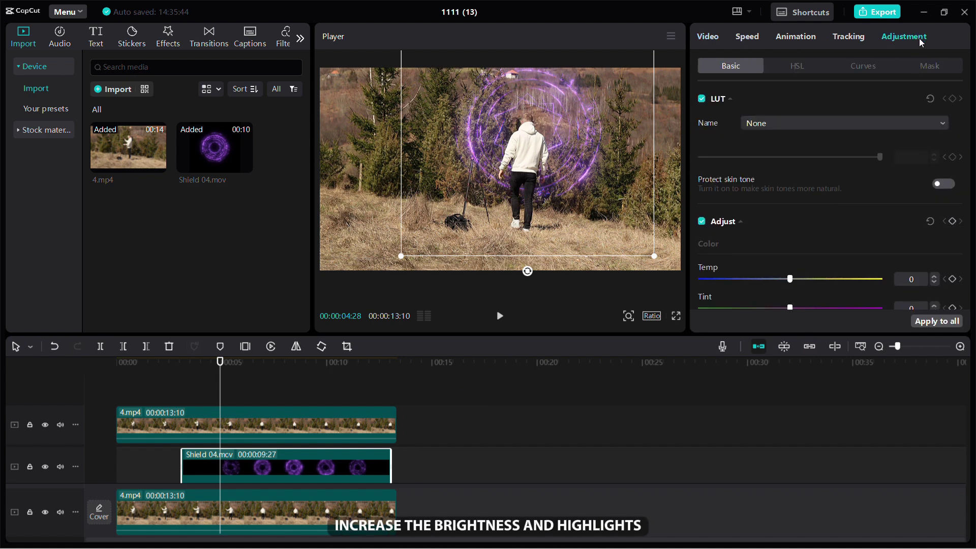
pyautogui.scroll(-6, 827, 215)
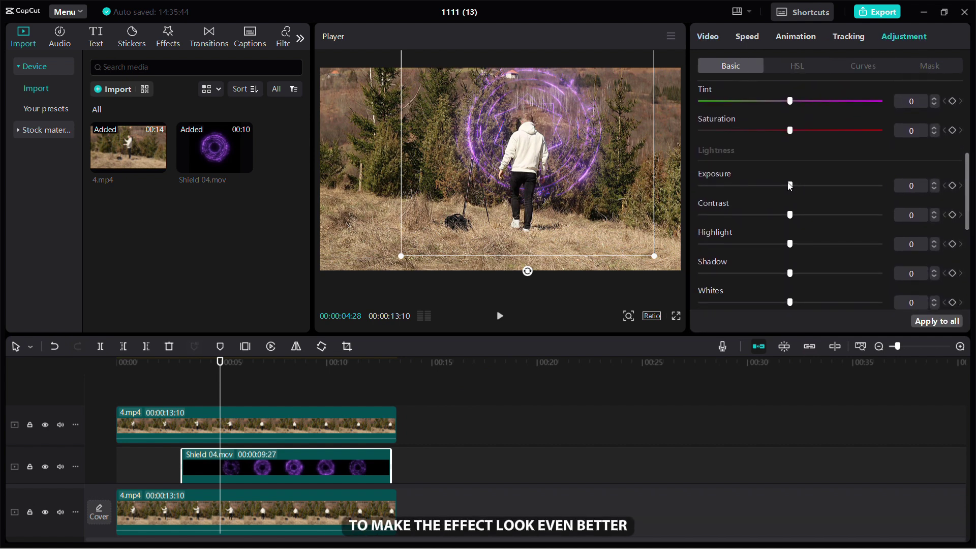
pyautogui.moveTo(811, 186); pyautogui.dragTo(837, 187)
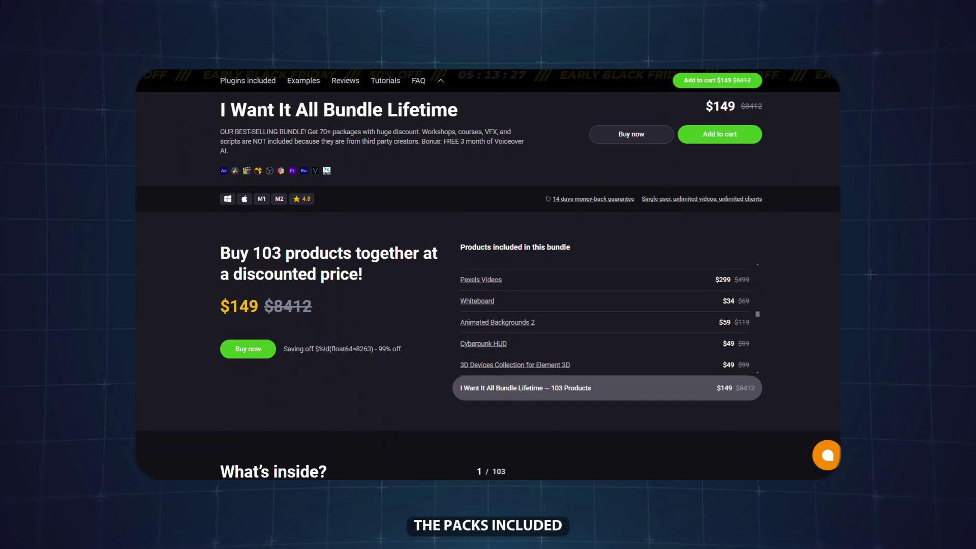
# Step: Open the $29 Animated Backgrounds 2 product page and scroll to its five-clip Examples gallery
pyautogui.click(533, 324)
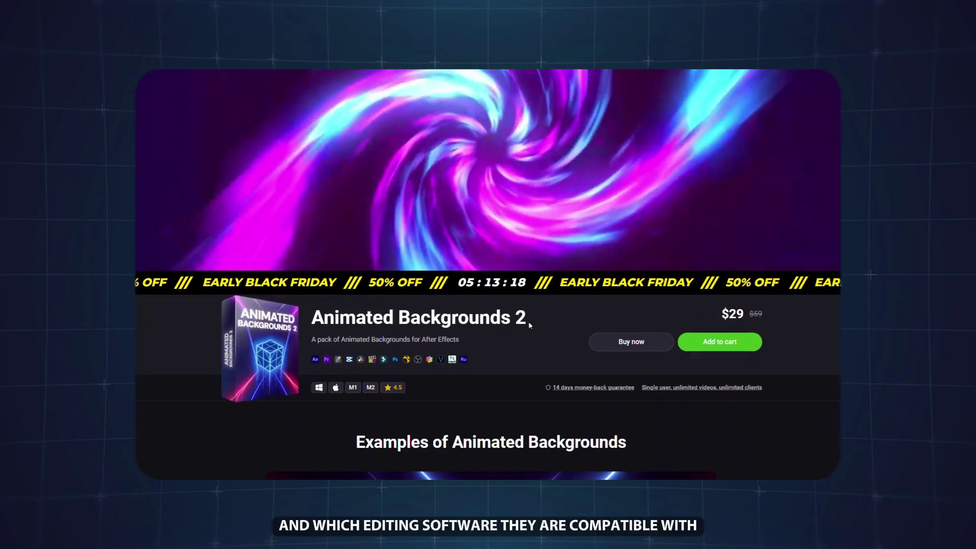
pyautogui.scroll(-2, 417, 322)
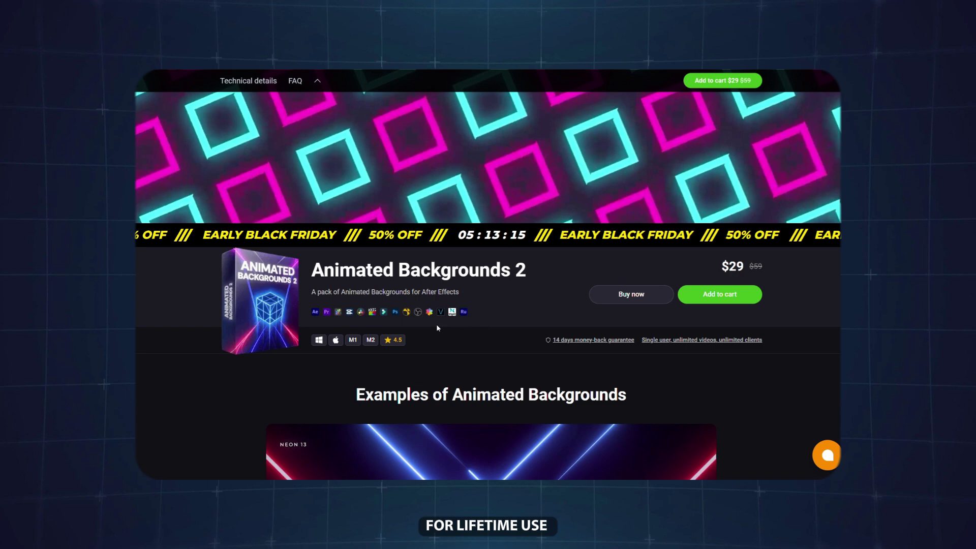
pyautogui.scroll(-5, 436, 325)
pyautogui.scroll(-2, 437, 328)
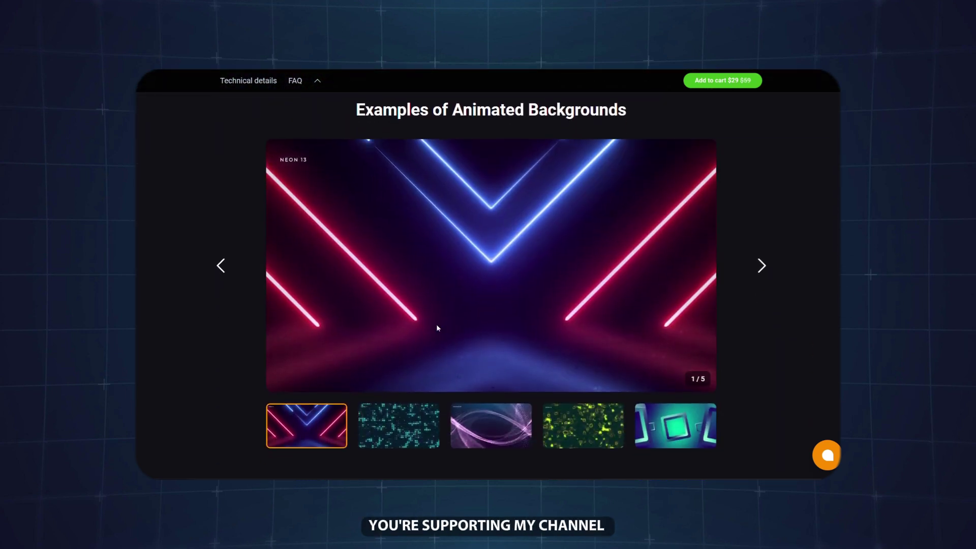